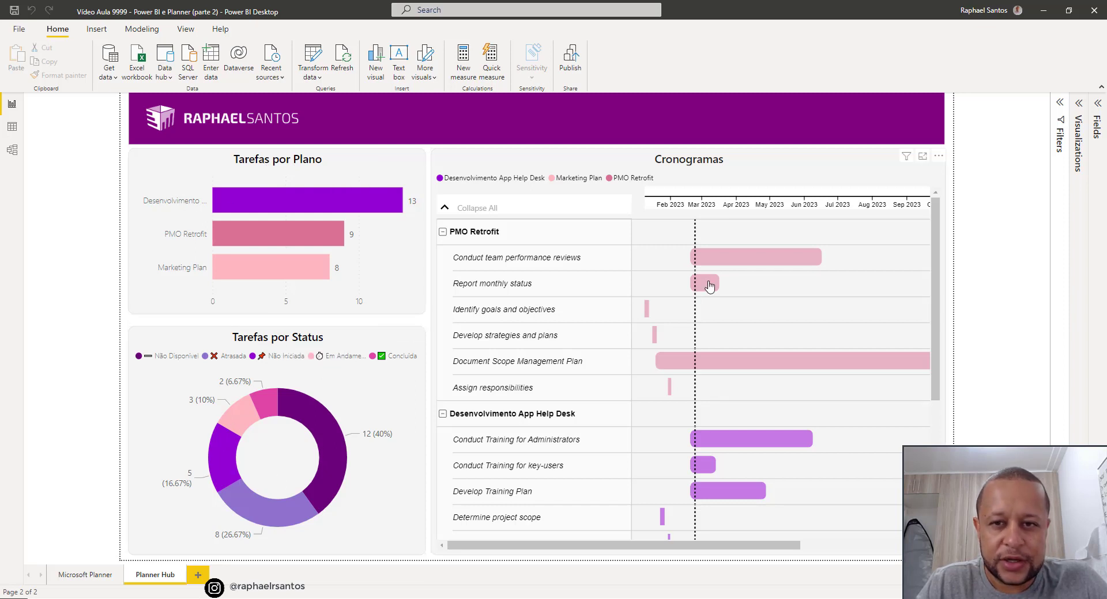
Step: Look through the task timelines of the plans in the Cronogramas chart
mouse_move(698, 290)
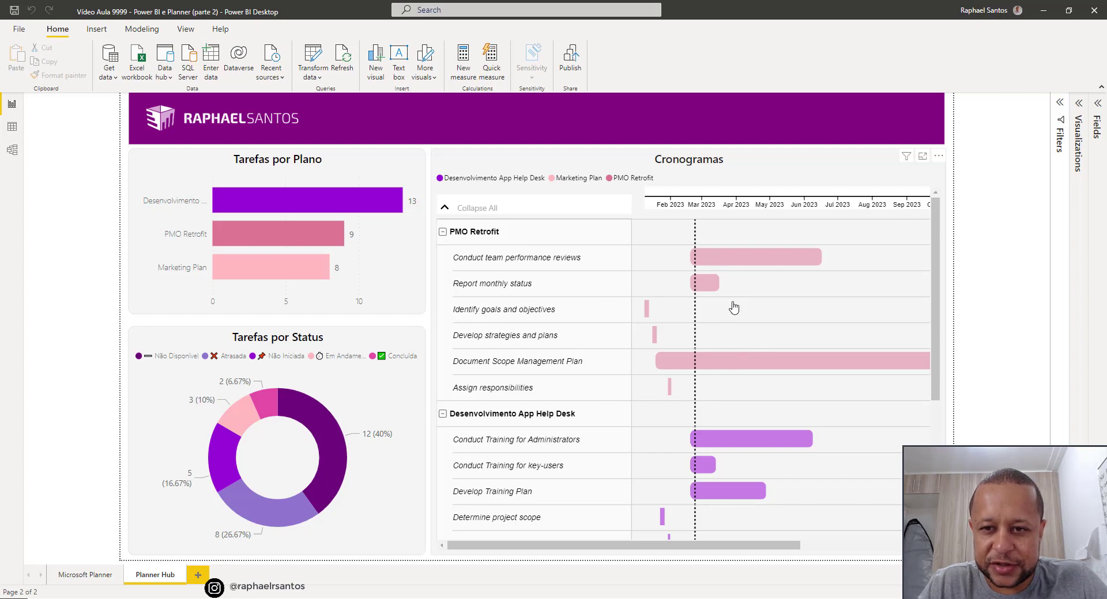
scroll(741, 313, down, 3)
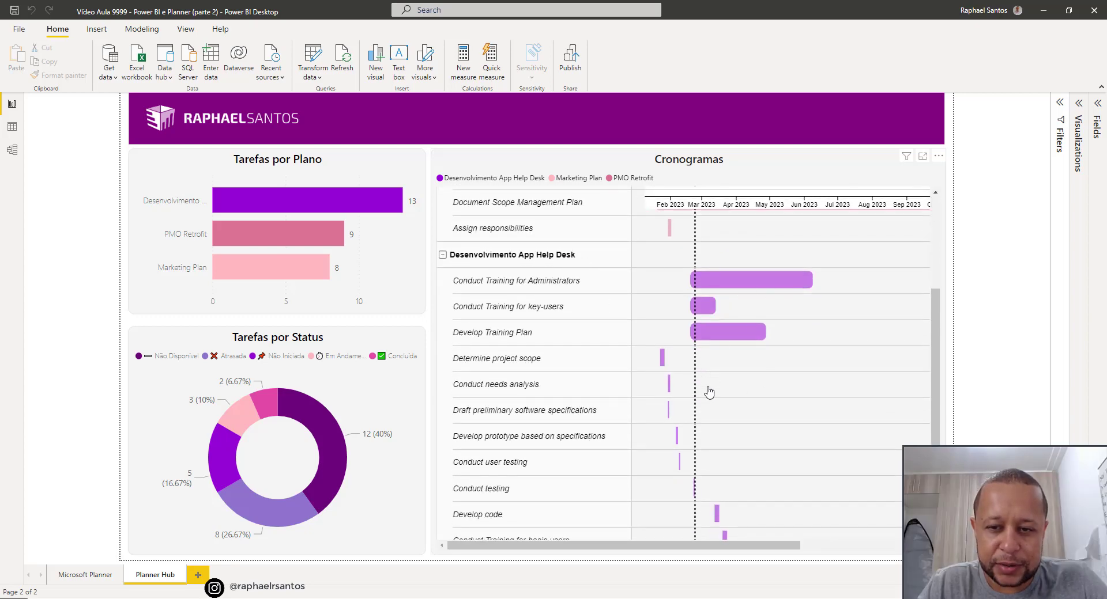
scroll(710, 357, down, 1)
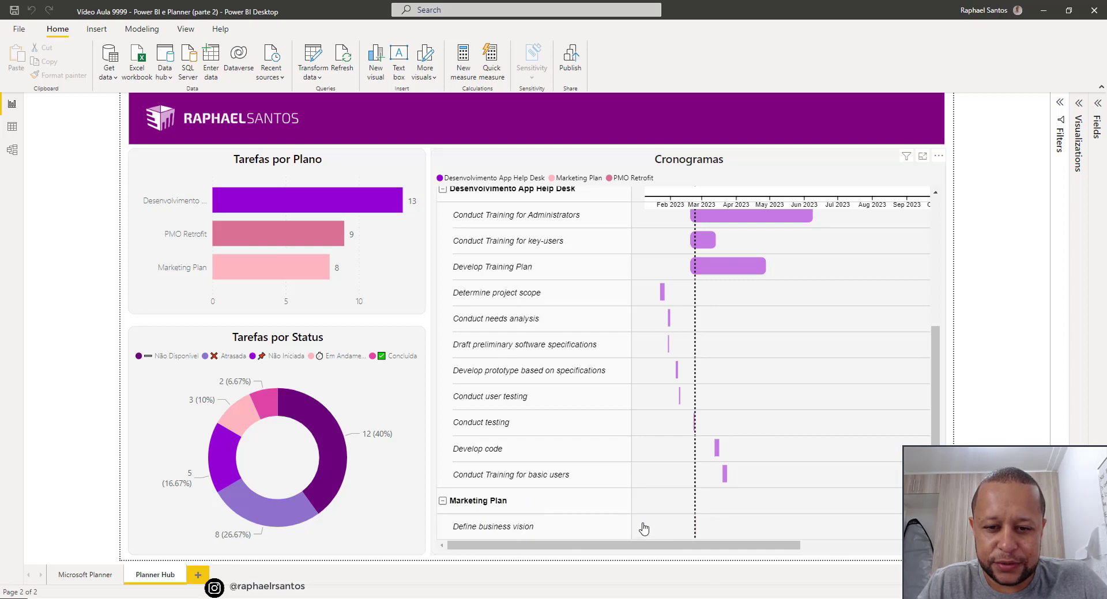
scroll(712, 501, up, 5)
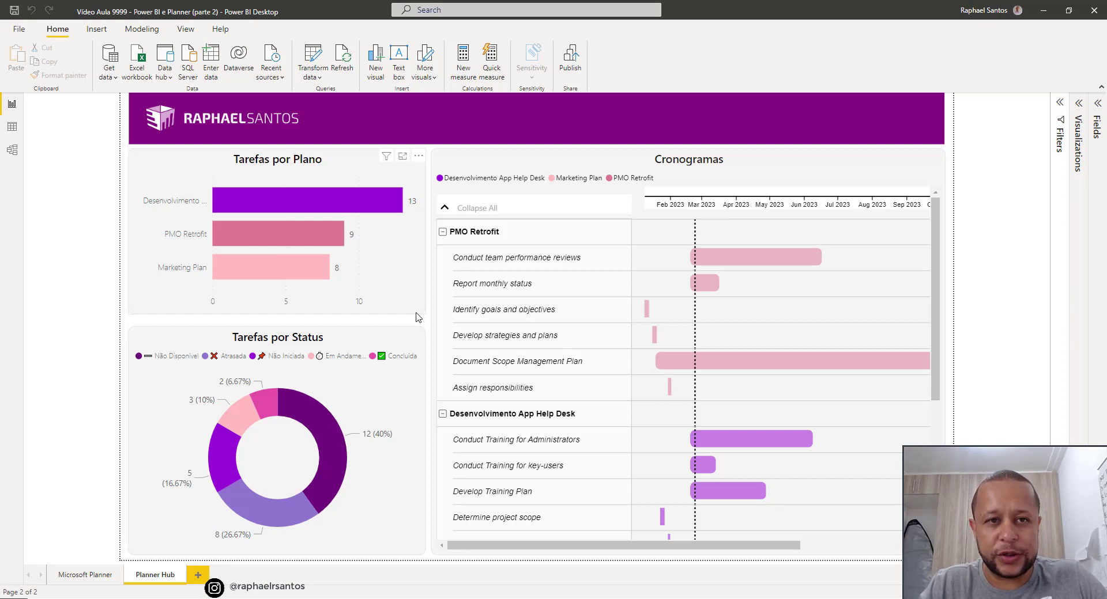
Step: Open the data transformation editor, collapse the YouTube Parte 1 query group, and show the Planner query under YouTube Parte 2
click(311, 73)
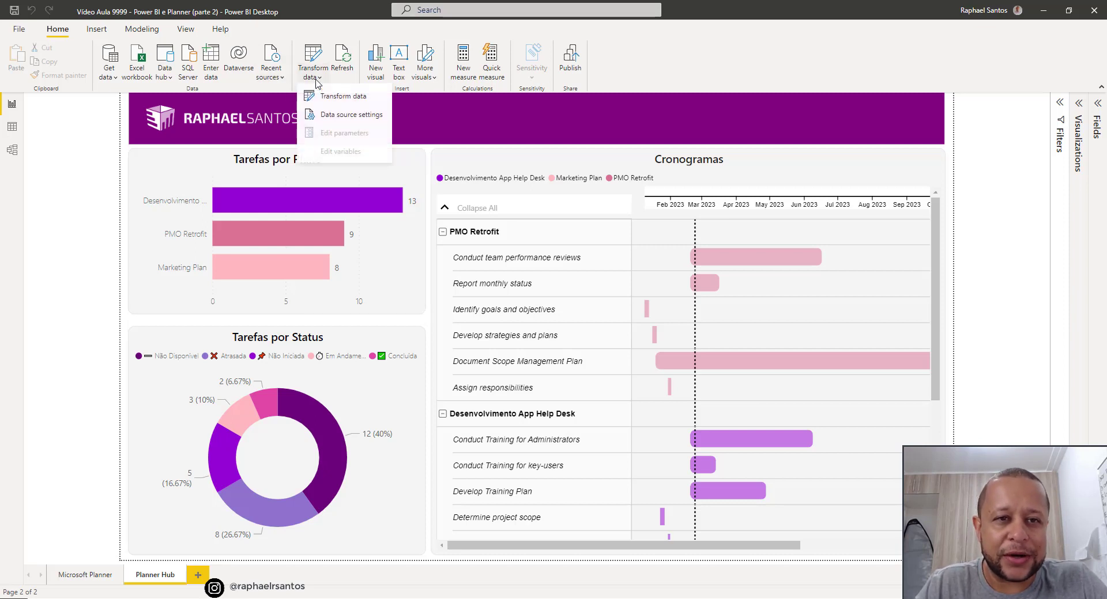
click(332, 104)
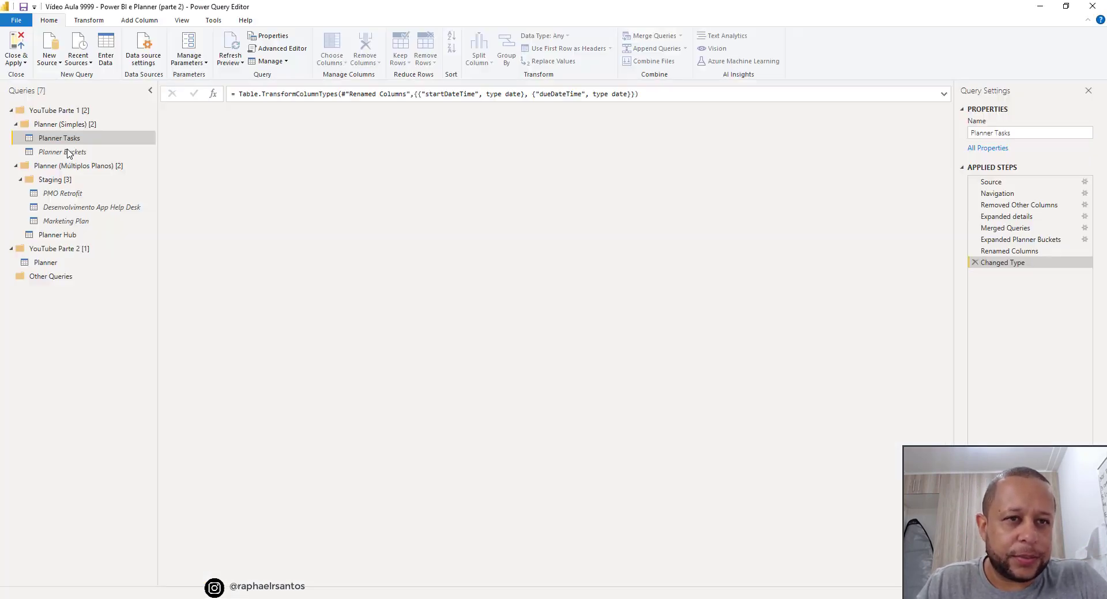
click(11, 111)
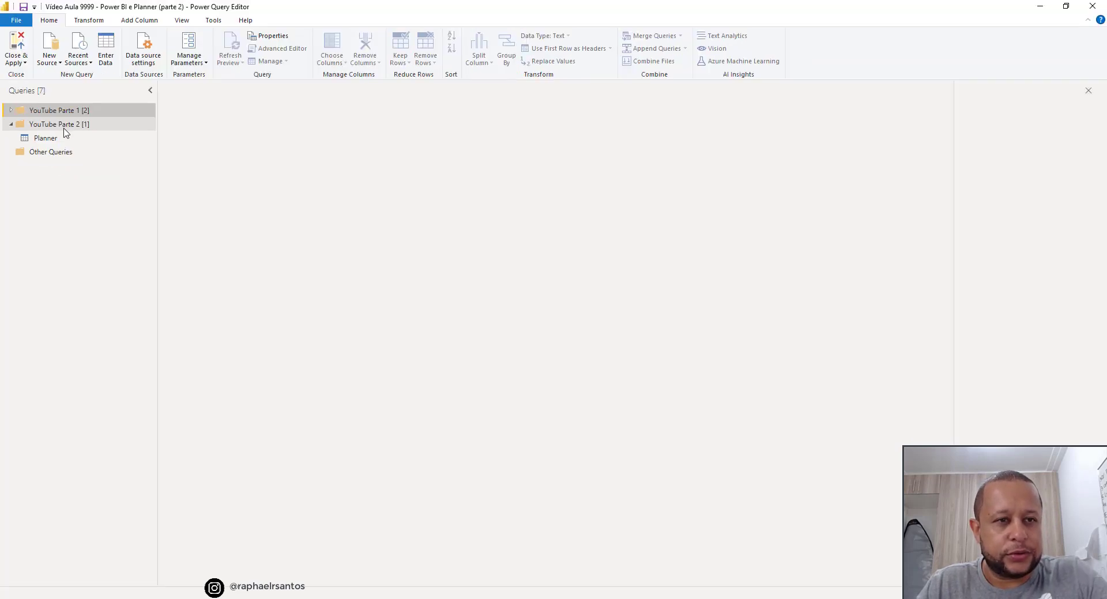
click(102, 171)
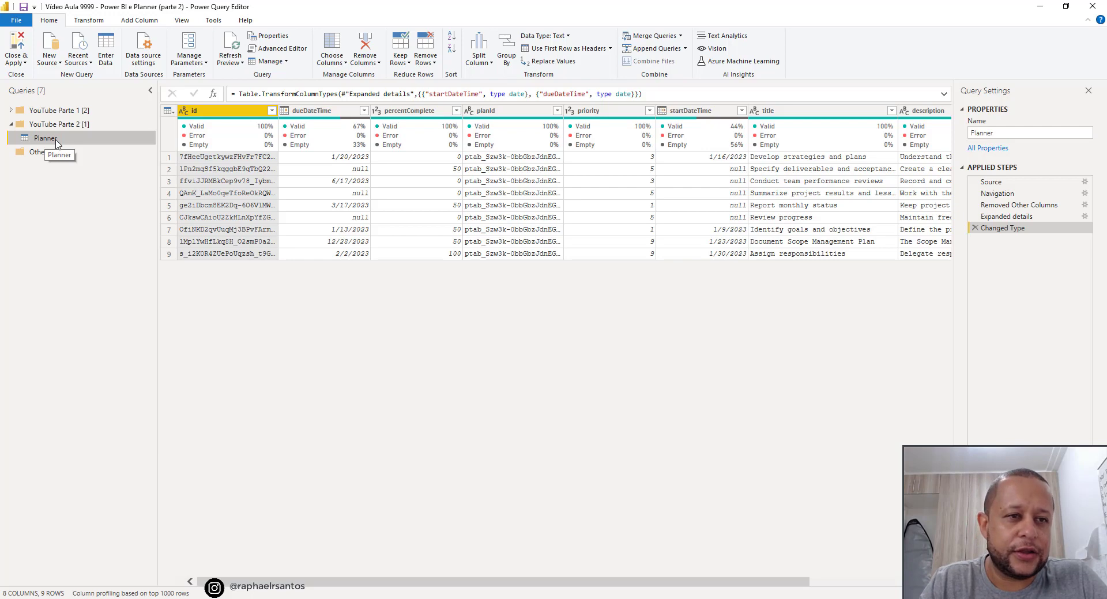
Step: Rename the Planner query in the YouTube Parte 2 group as YT PMO Retrofit
double_click(56, 140)
text(YT)
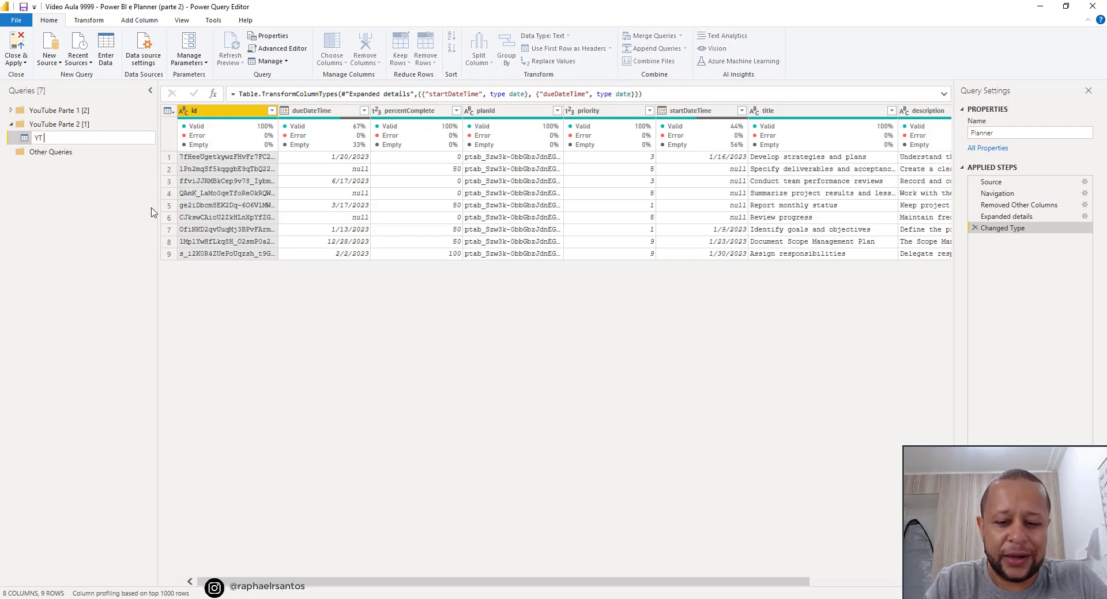
text( PMO Retrofit)
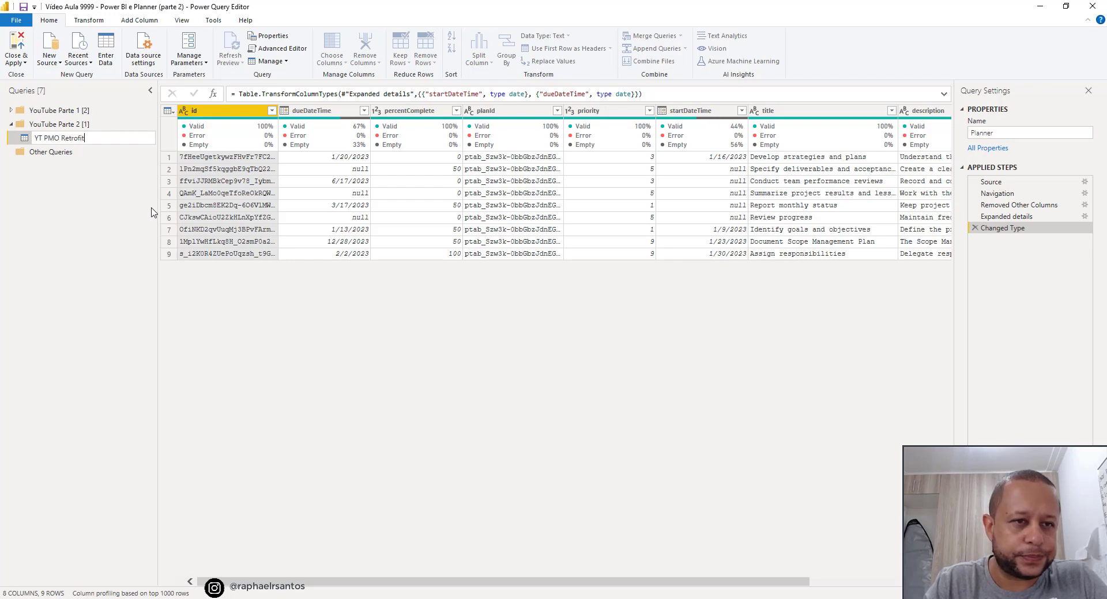
key(Return)
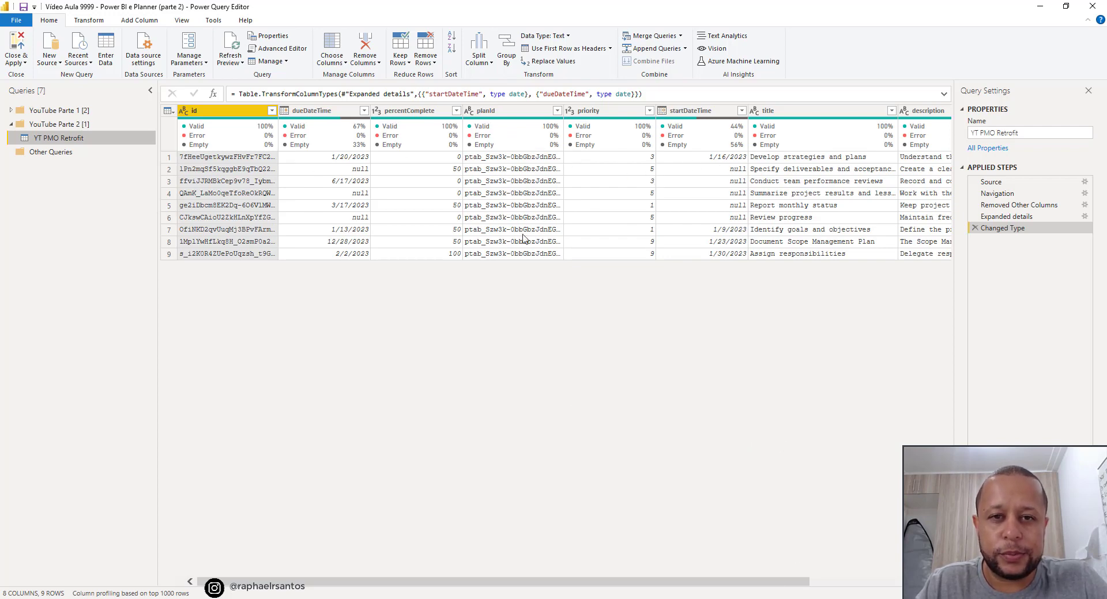
Step: Add a custom column named Planner Name to YT PMO Retrofit with the formula = "PMO Retrofit"
click(526, 112)
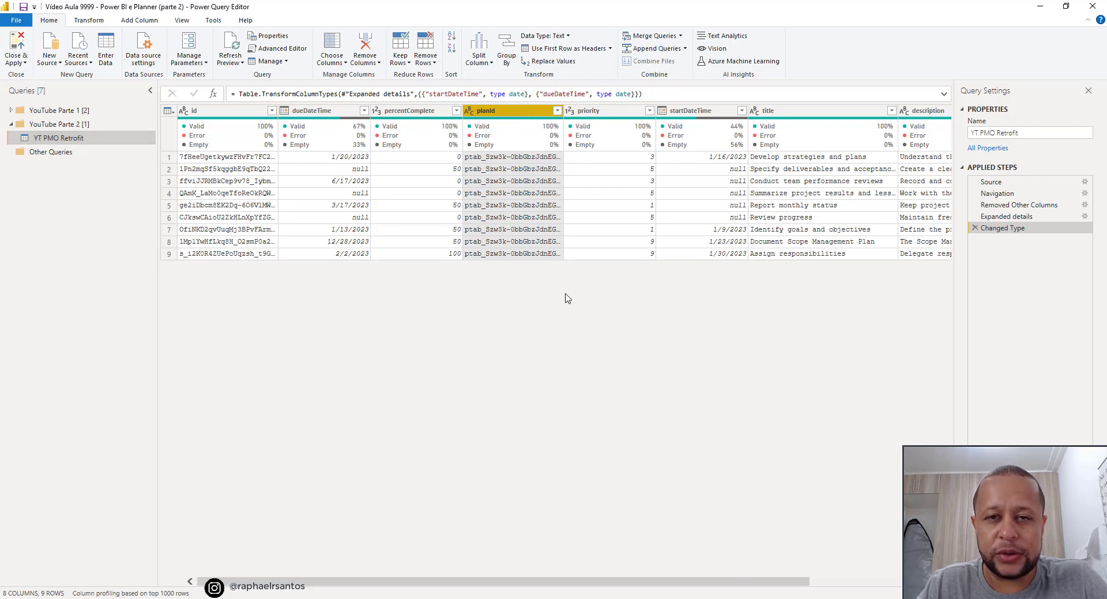
click(201, 145)
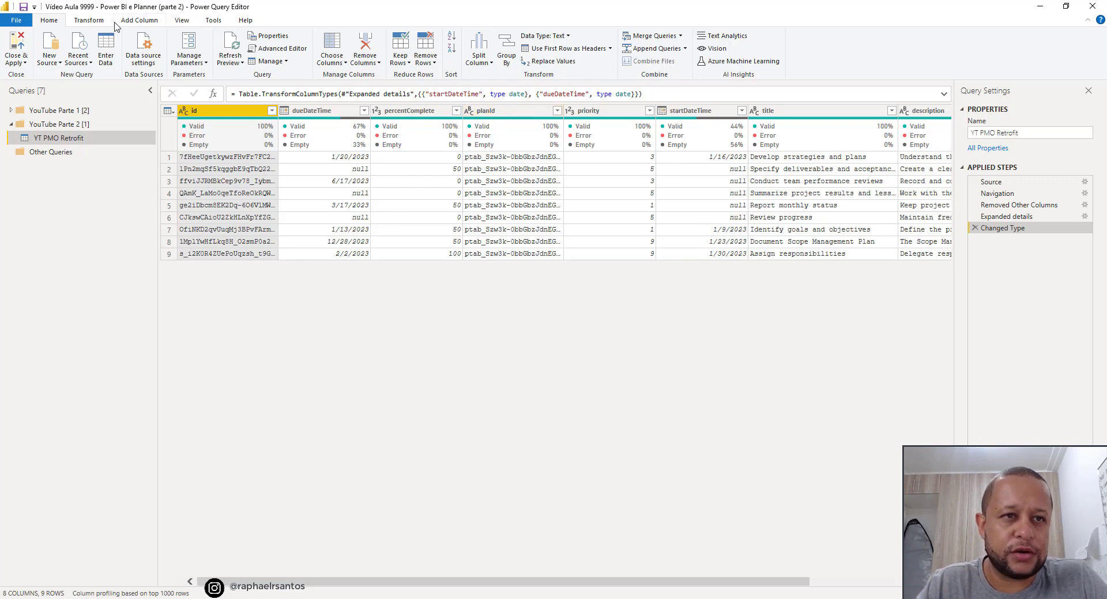
click(139, 22)
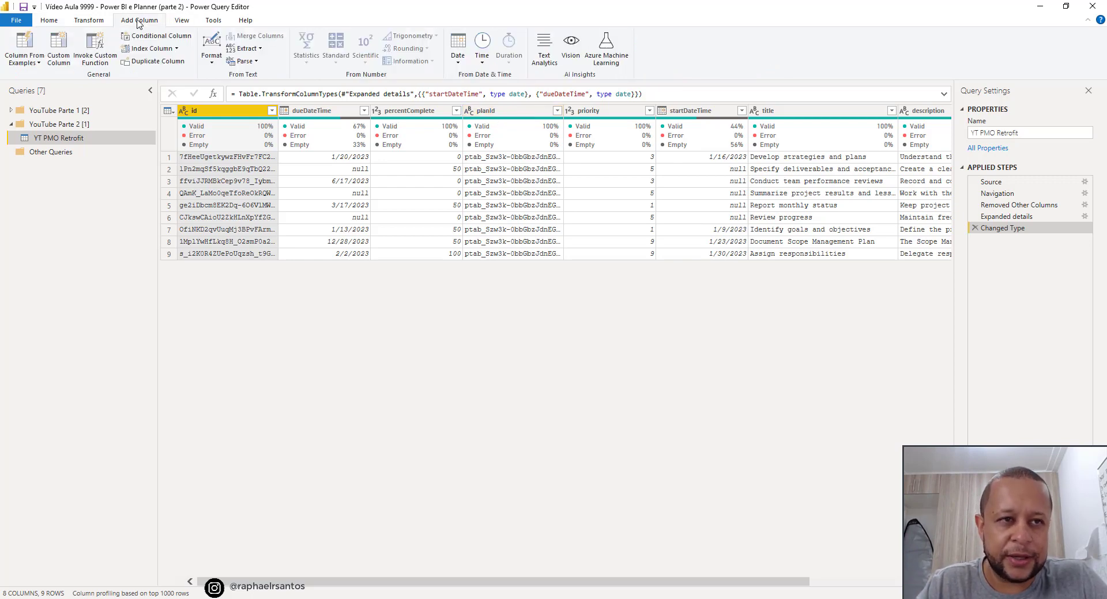
click(61, 51)
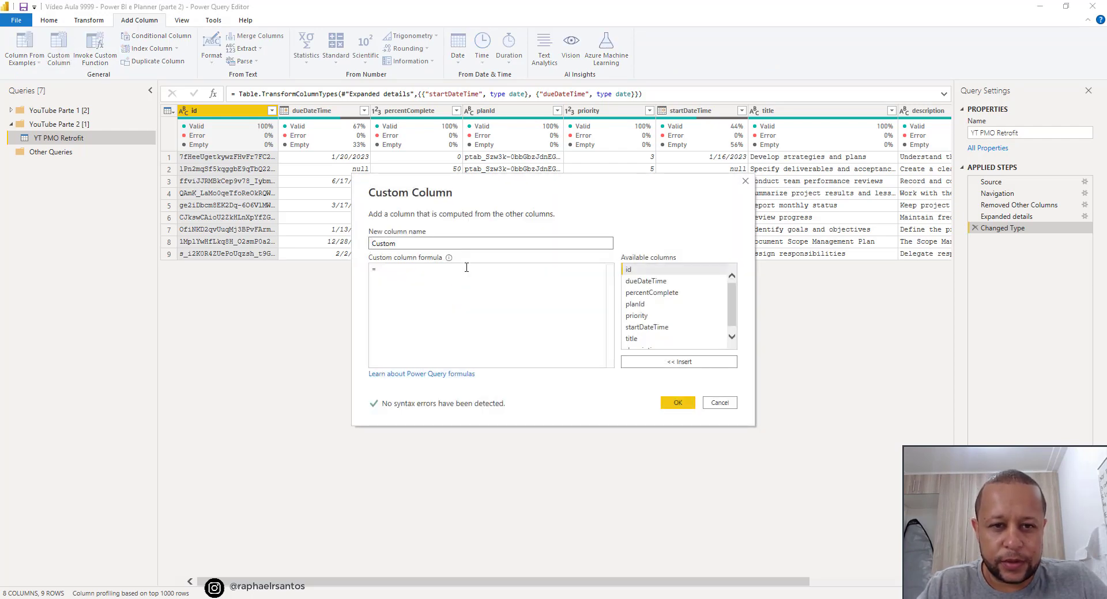
text(Planner Name)
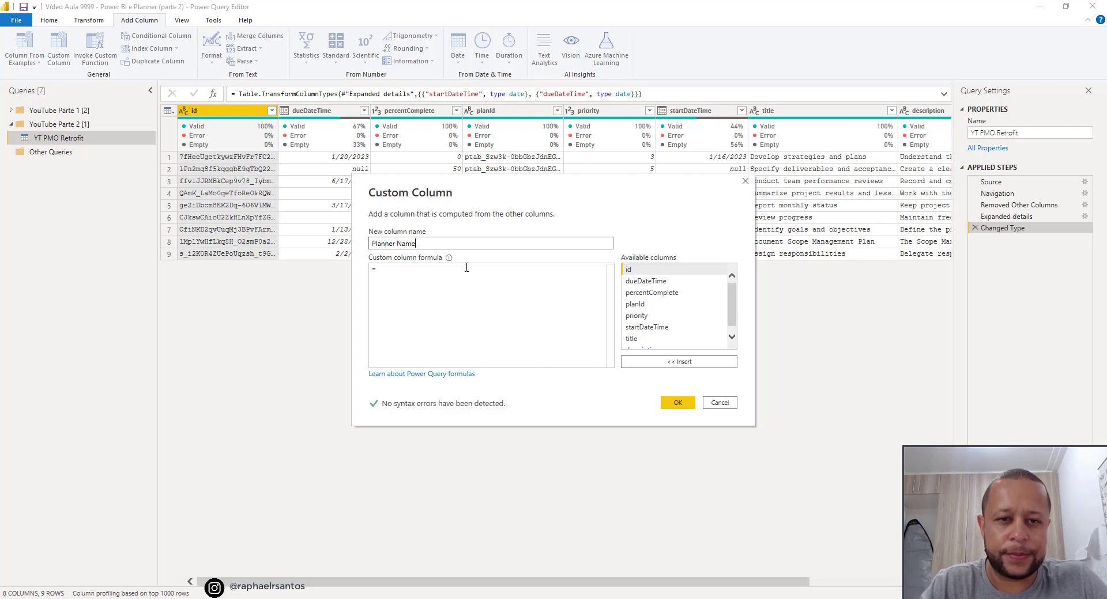
click(467, 267)
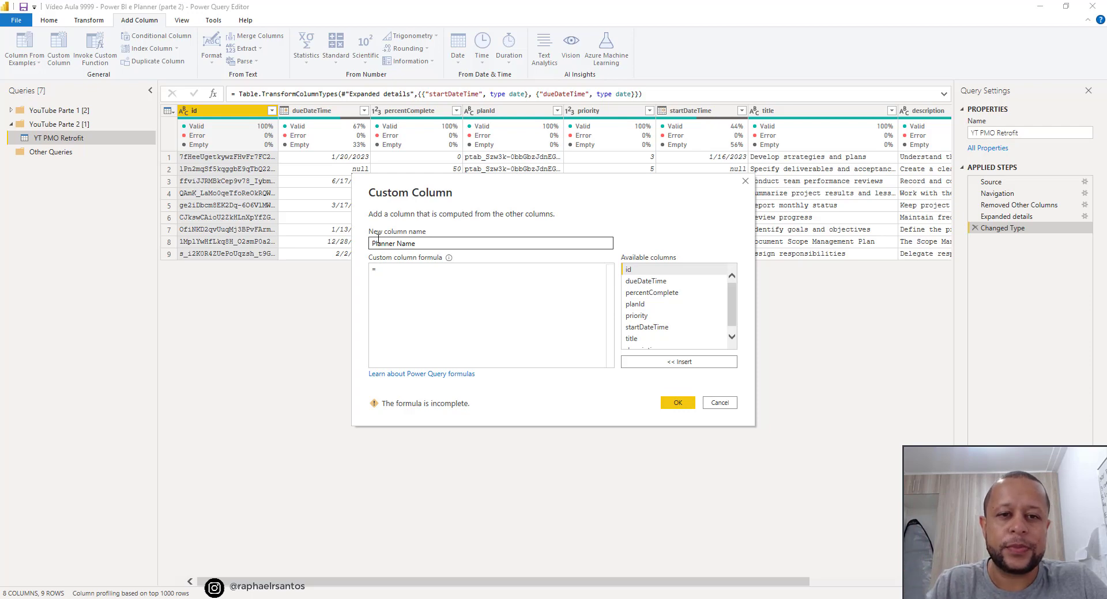
click(403, 246)
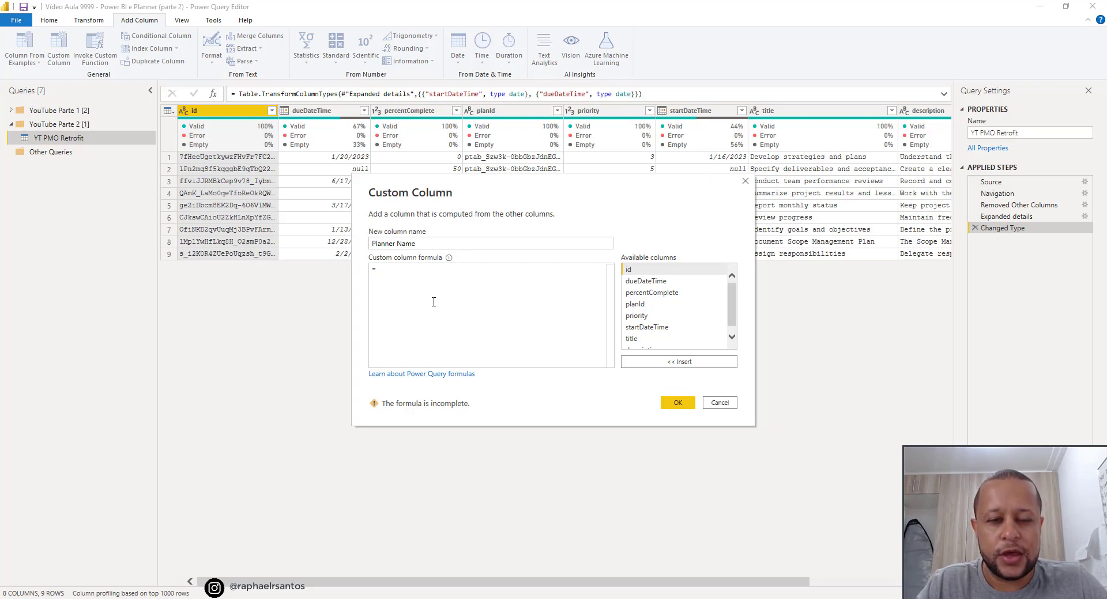
text(")
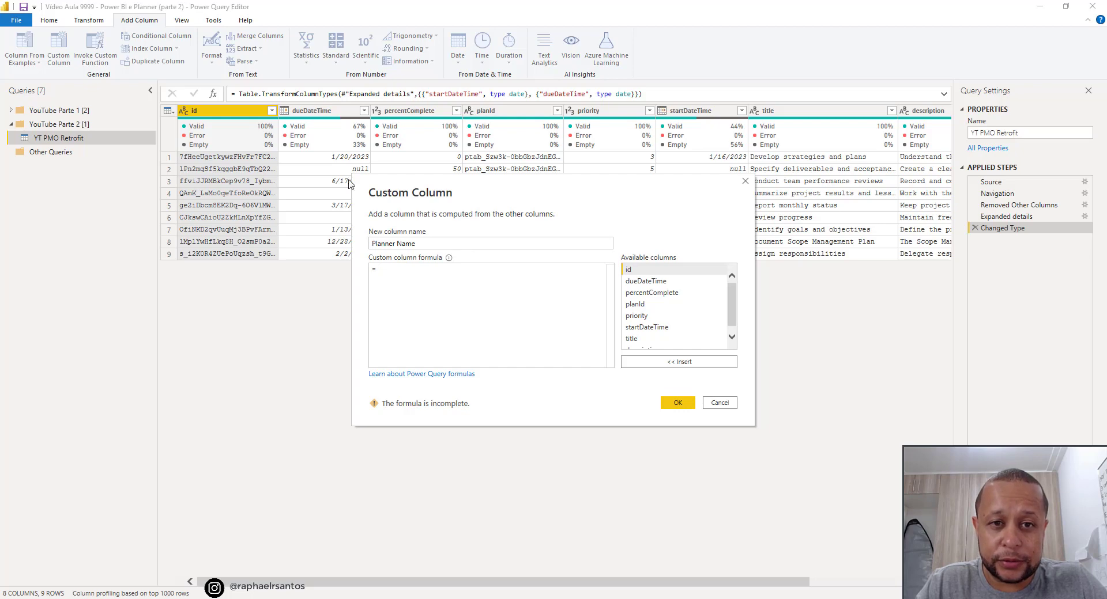
text(P)
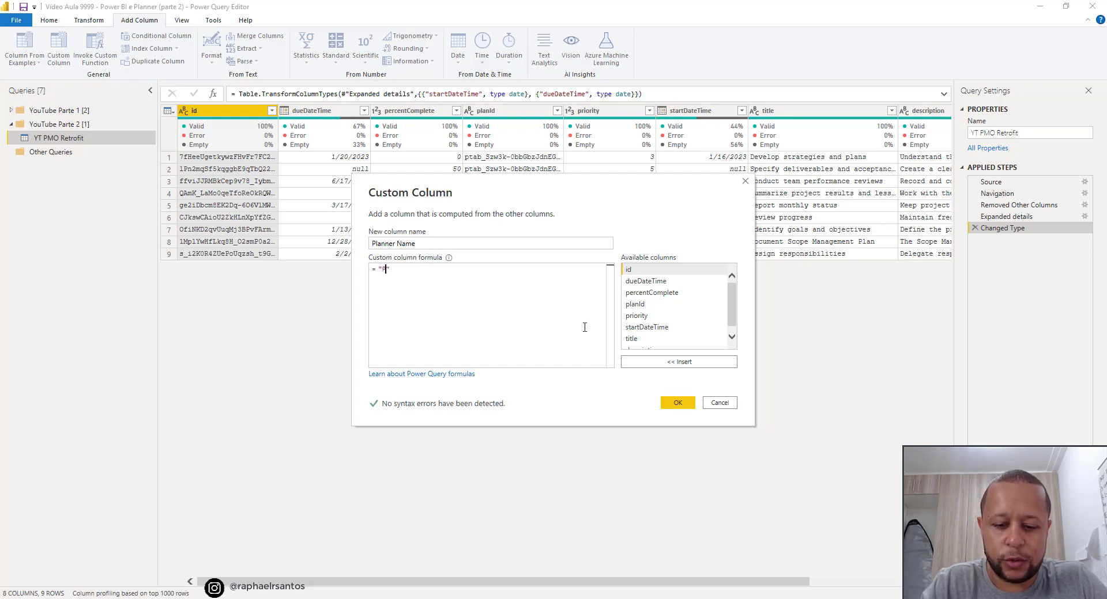
text(MO Retrofit)
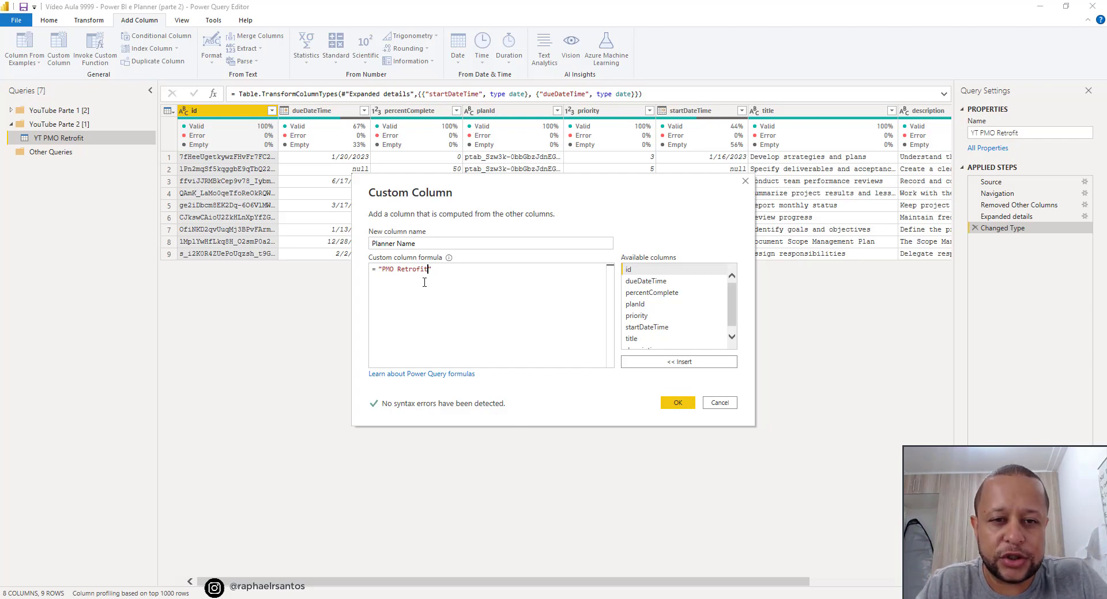
click(678, 403)
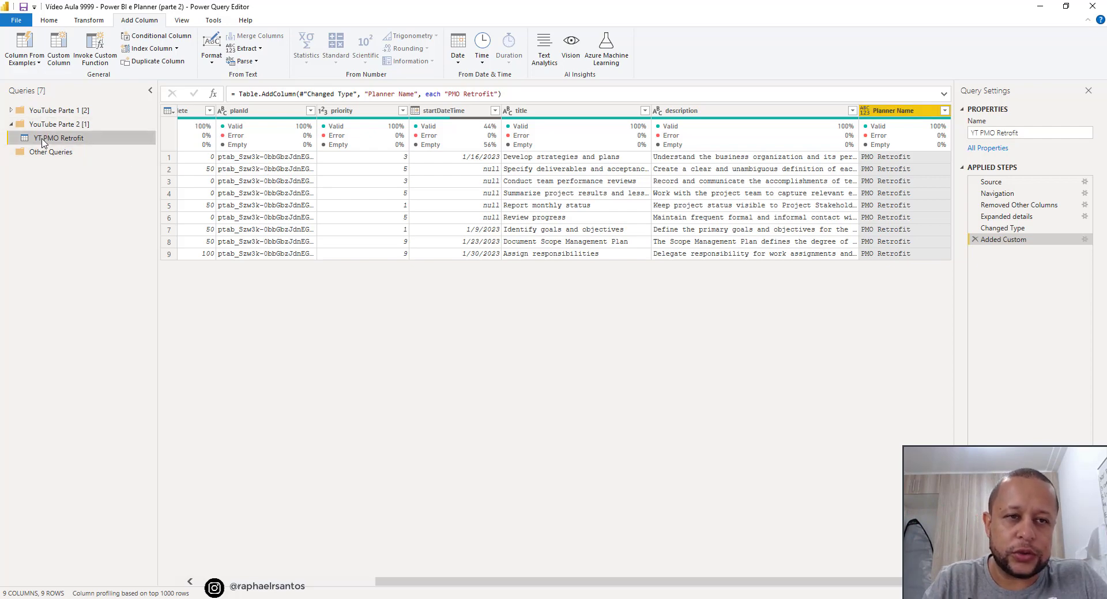
Step: Duplicate the YT PMO Retrofit query within the YouTube Parte 2 group
right_click(43, 142)
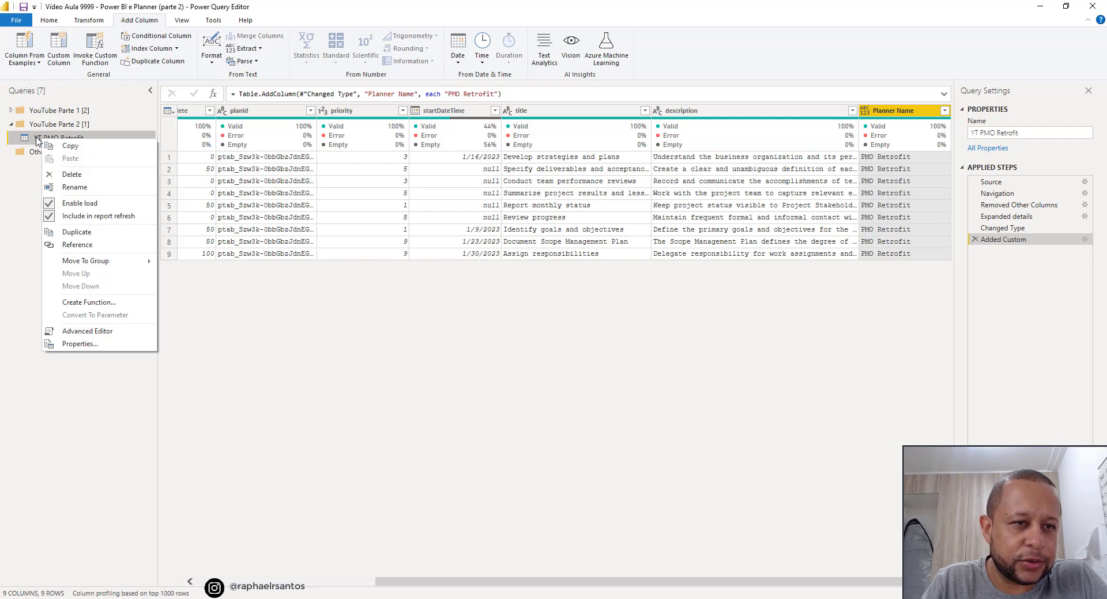
click(85, 233)
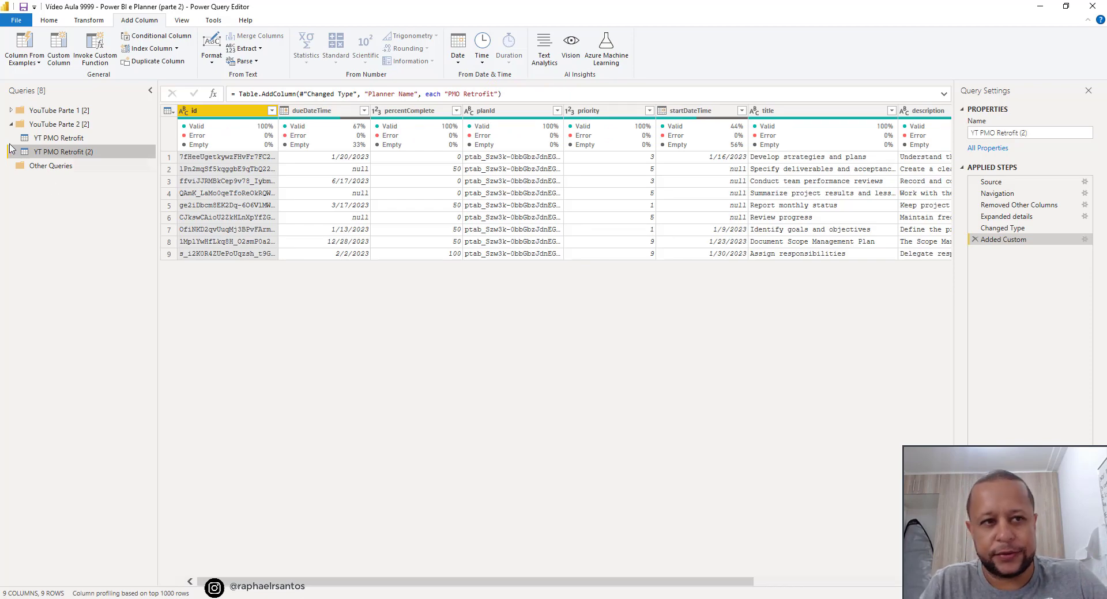
Step: Try to rename the duplicated query as Marketing Plan
key(F2)
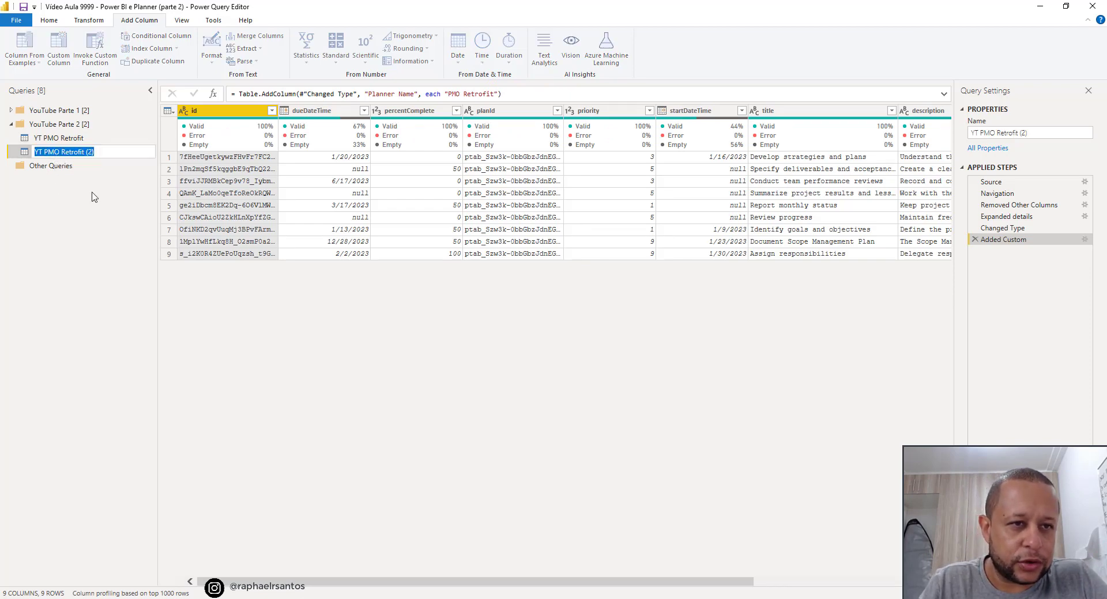
text(Marketing P)
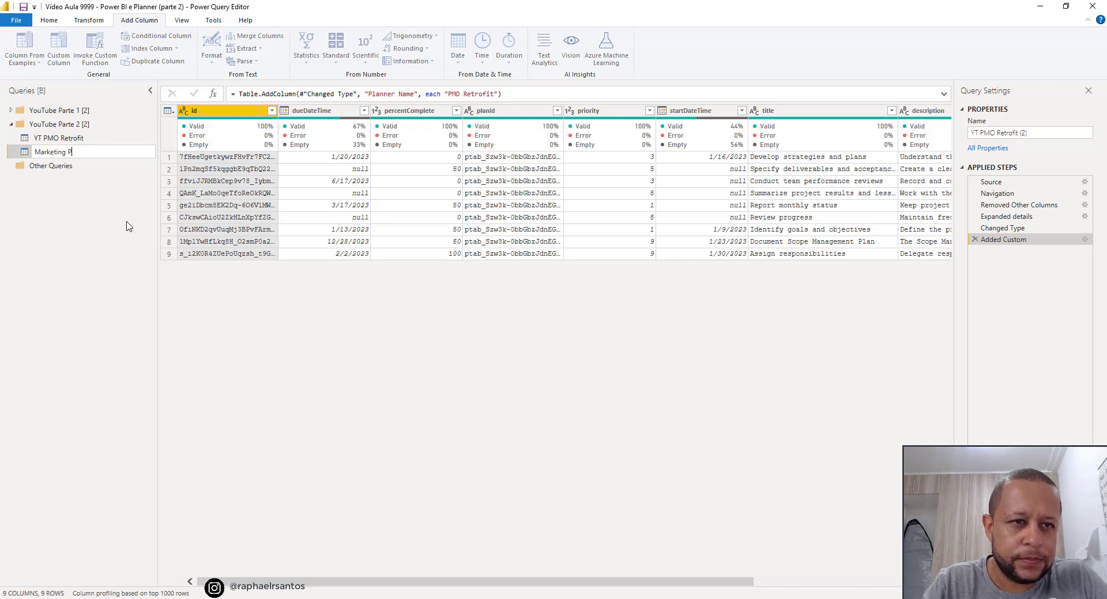
text(lan)
key(Return)
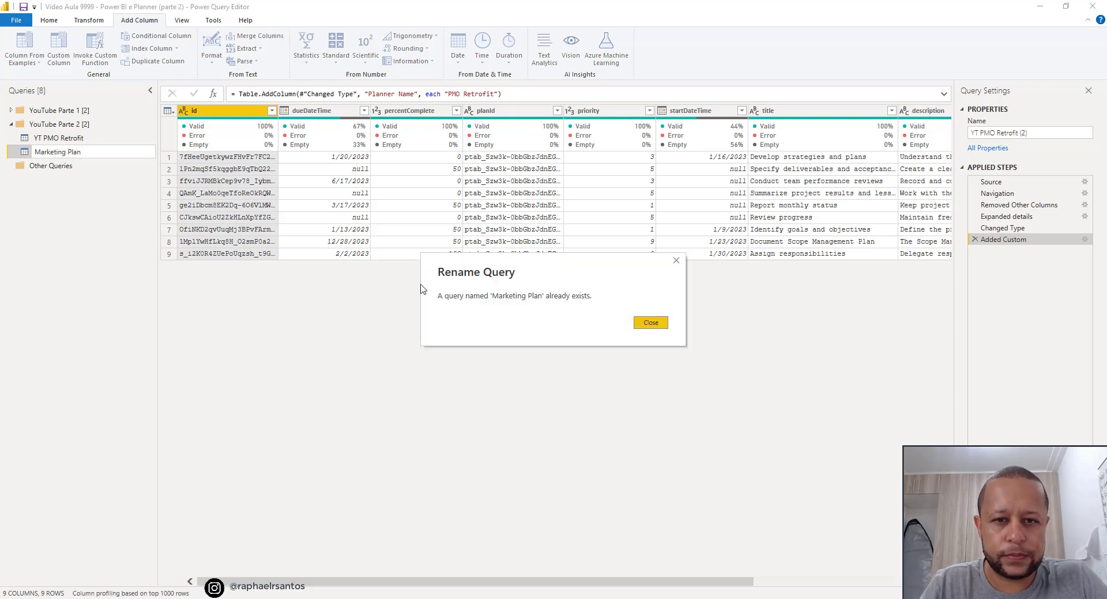
click(651, 325)
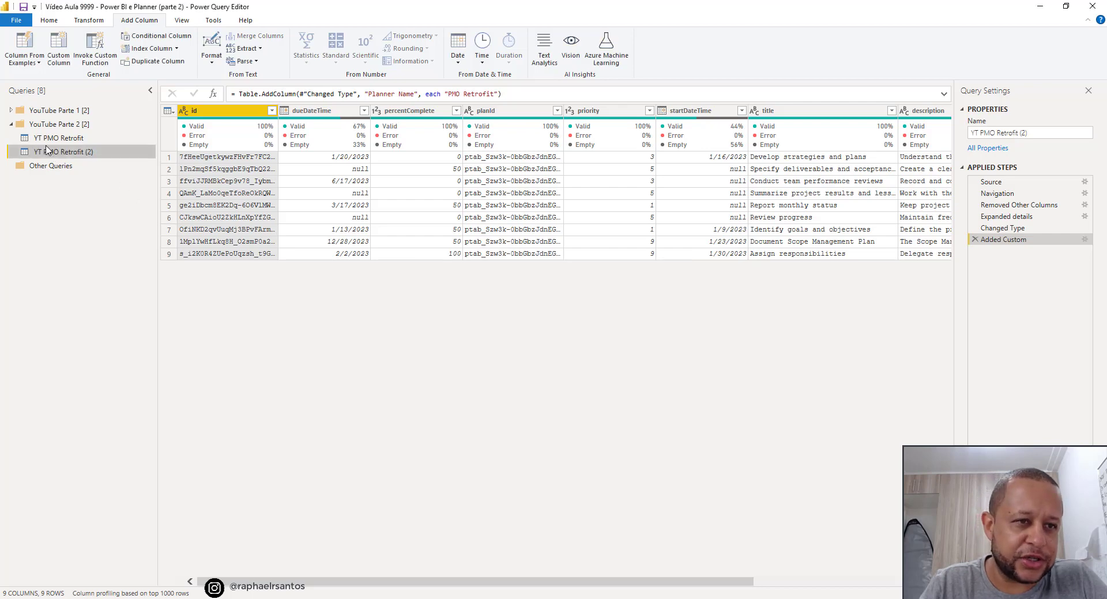
Step: Rename the duplicated query as YT Marketing Plan
double_click(62, 152)
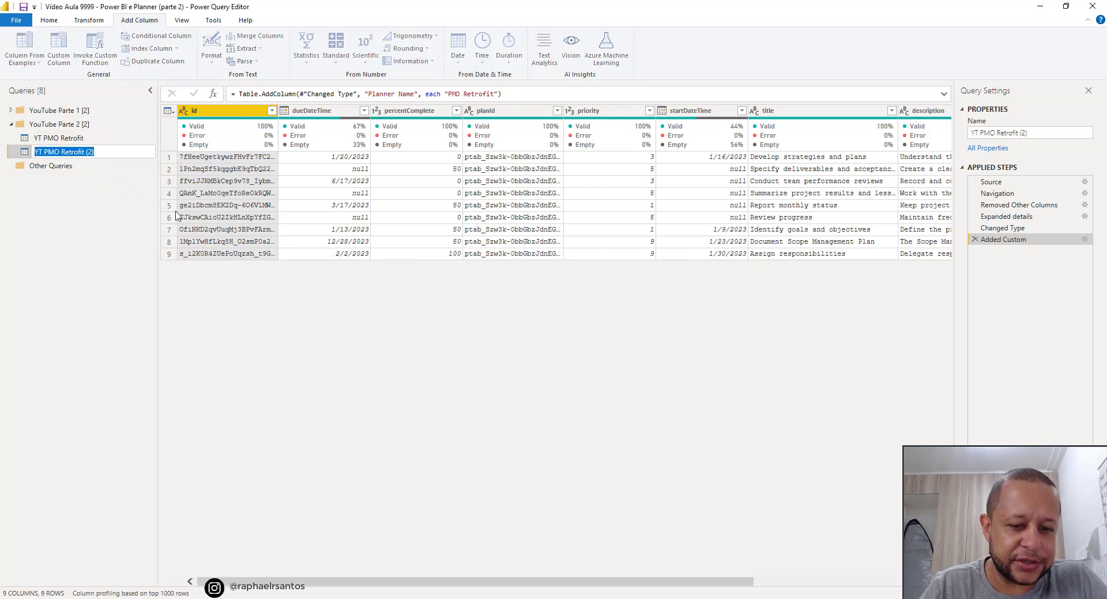
key(End)
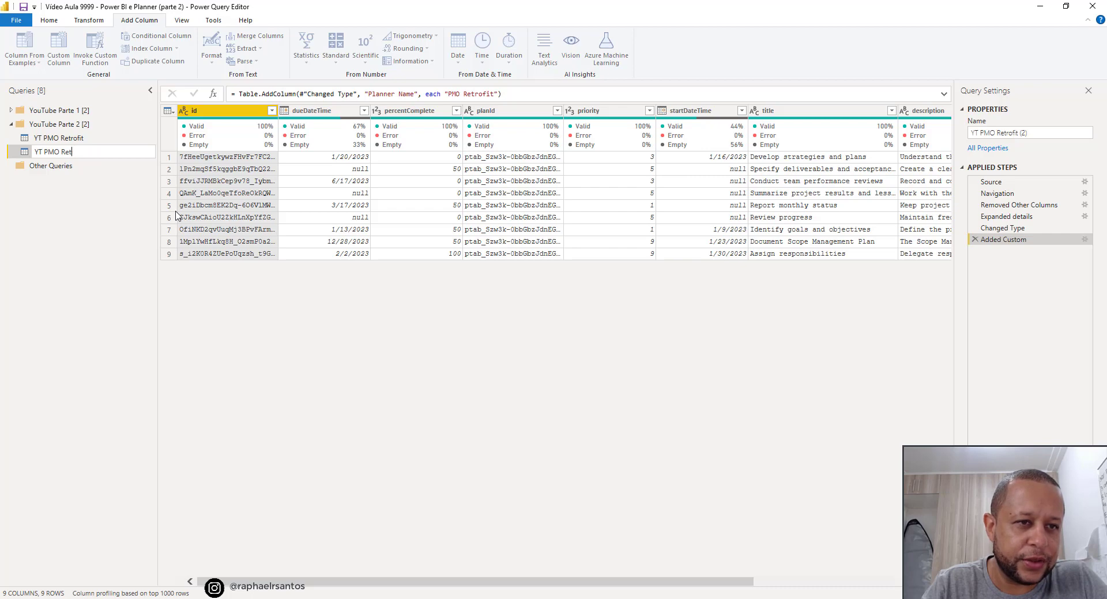
text(M)
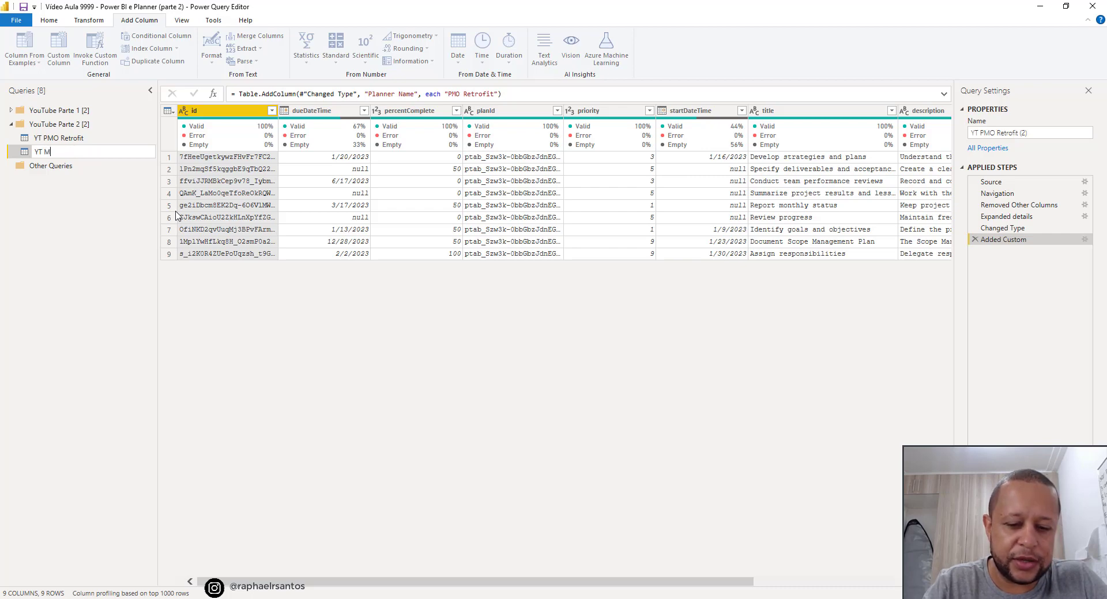
text(arketing )
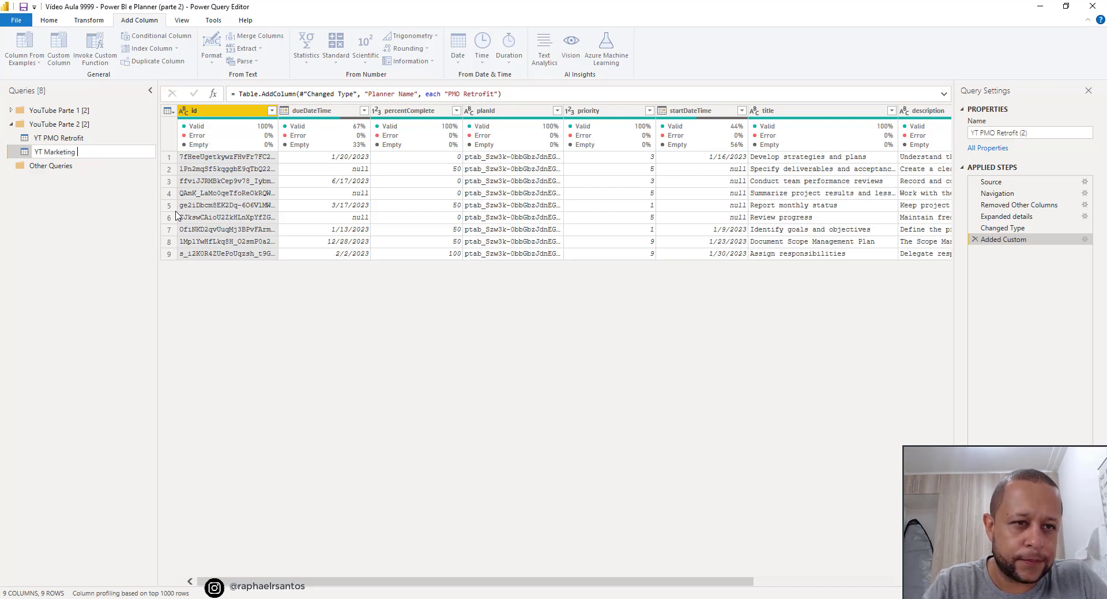
text(Plan)
key(Return)
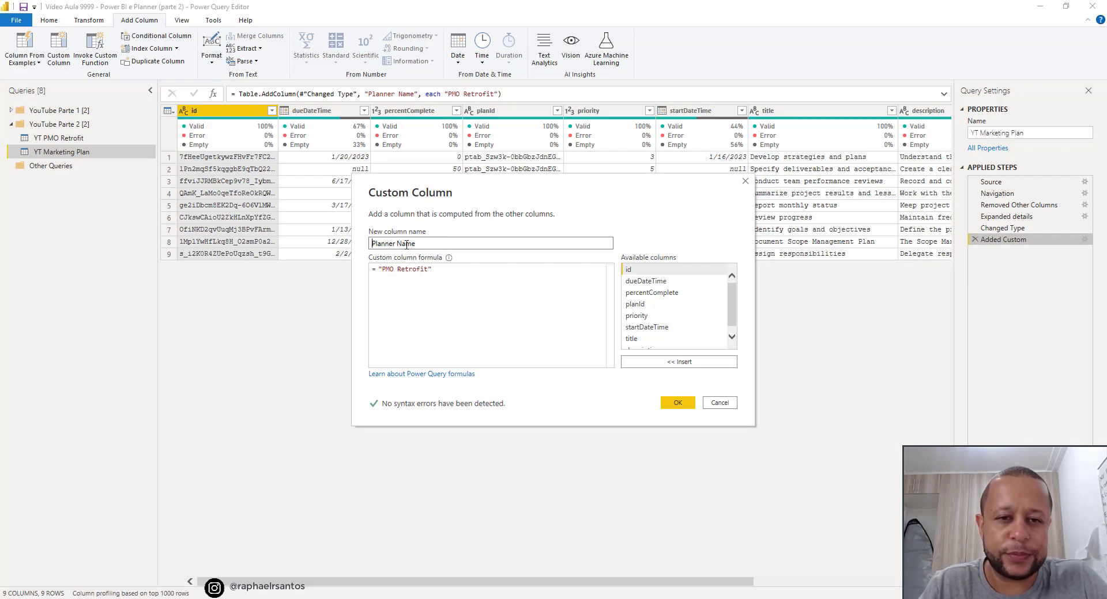
Step: Change the Planner Name custom column formula in YT Marketing Plan to = "Marketing Plan"
click(383, 269)
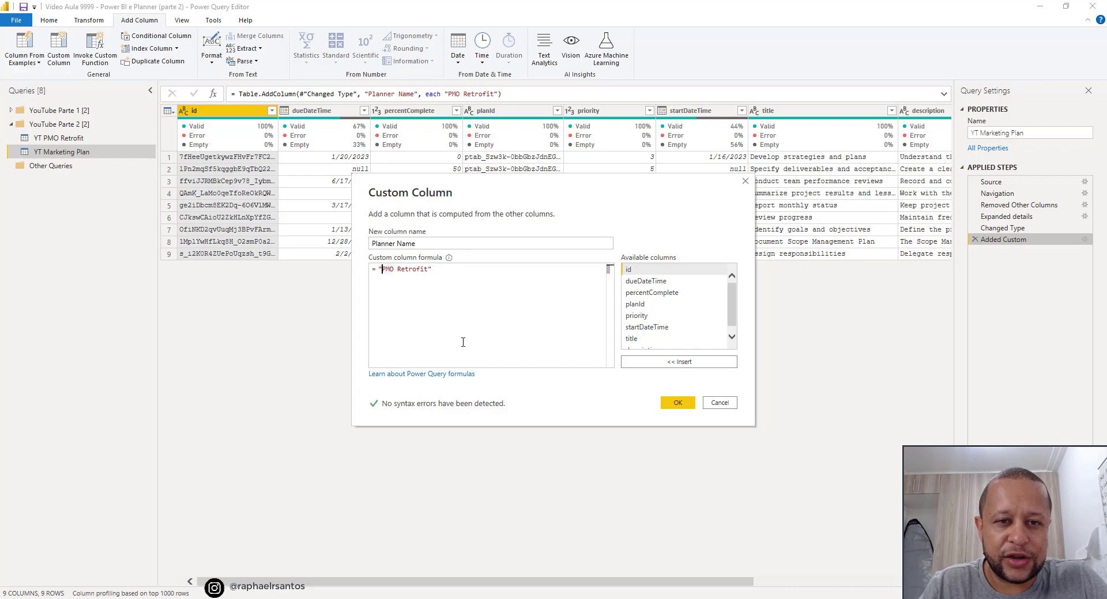
key(shift+Right)
key(shift+Right)
key(shift+Right)
key(shift+Right)
key(shift+Right)
key(shift+Right)
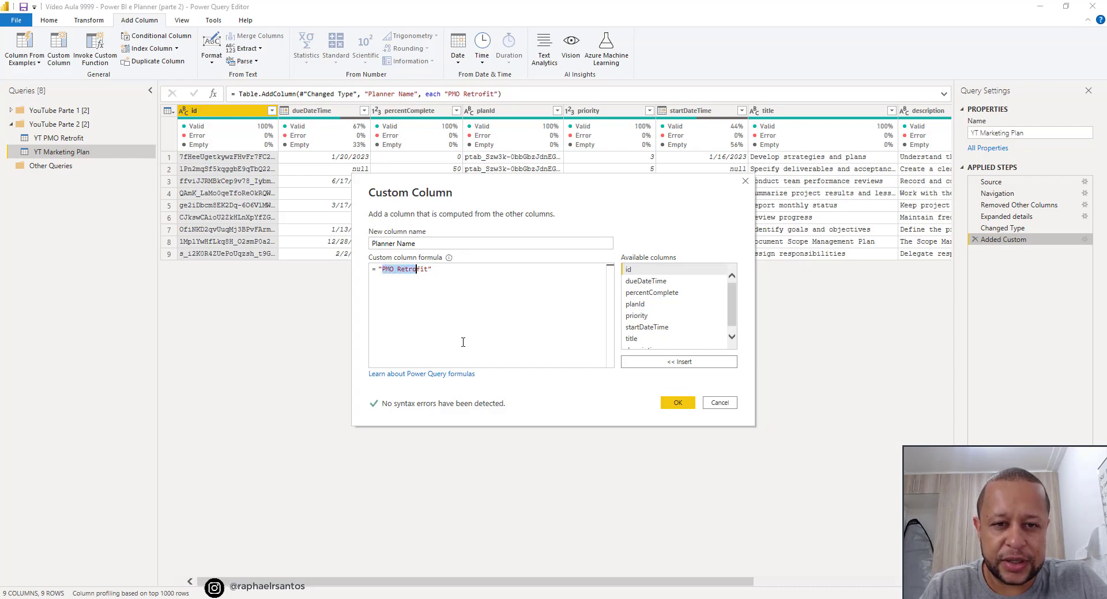
key(shift+Right)
key(shift+Right)
key(shift+Right)
text(Mar)
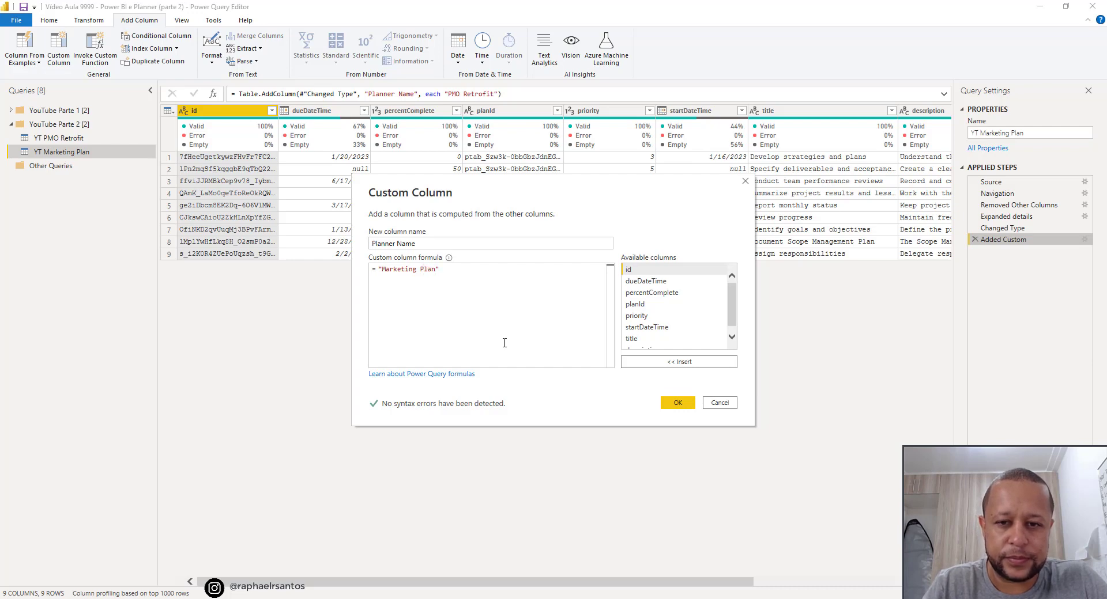
click(677, 402)
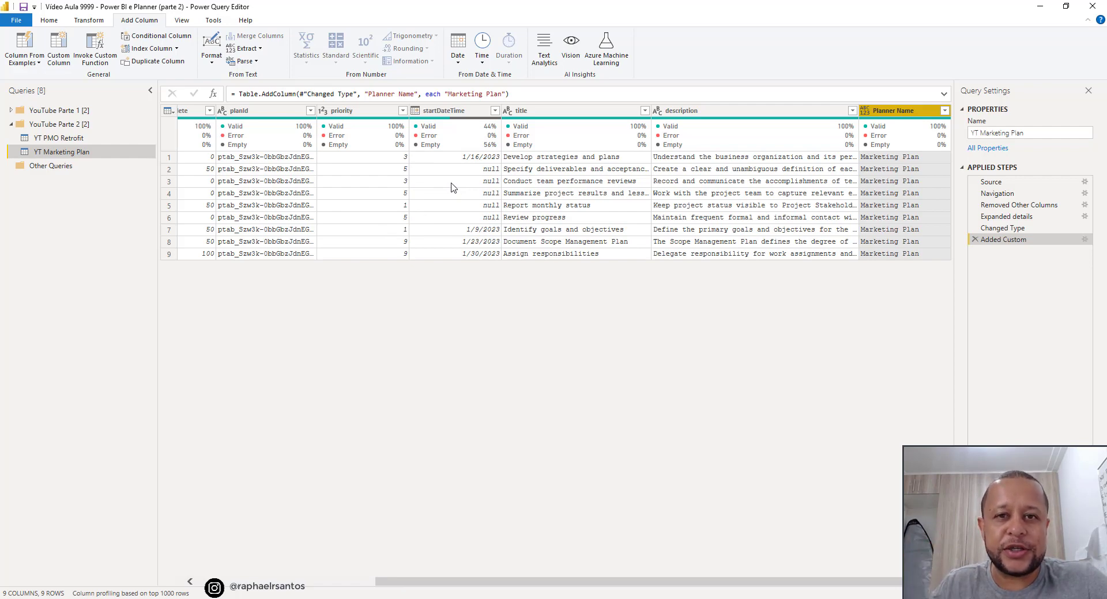
Step: Switch to Planner in the browser, open the Marketing Plan board and copy its plan ID from the page address
mouse_move(513, 146)
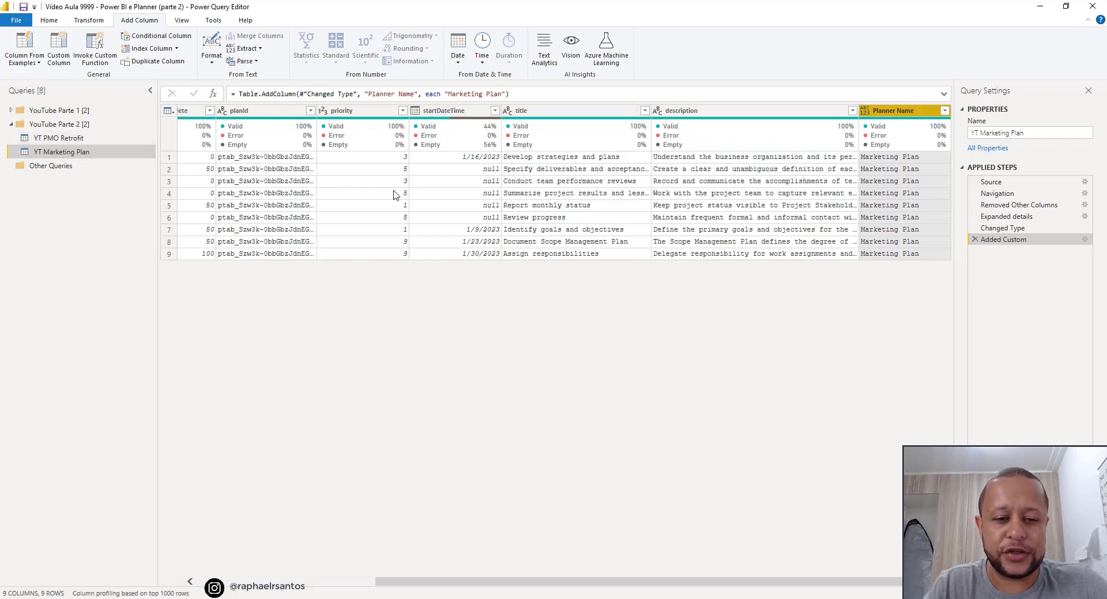
click(336, 584)
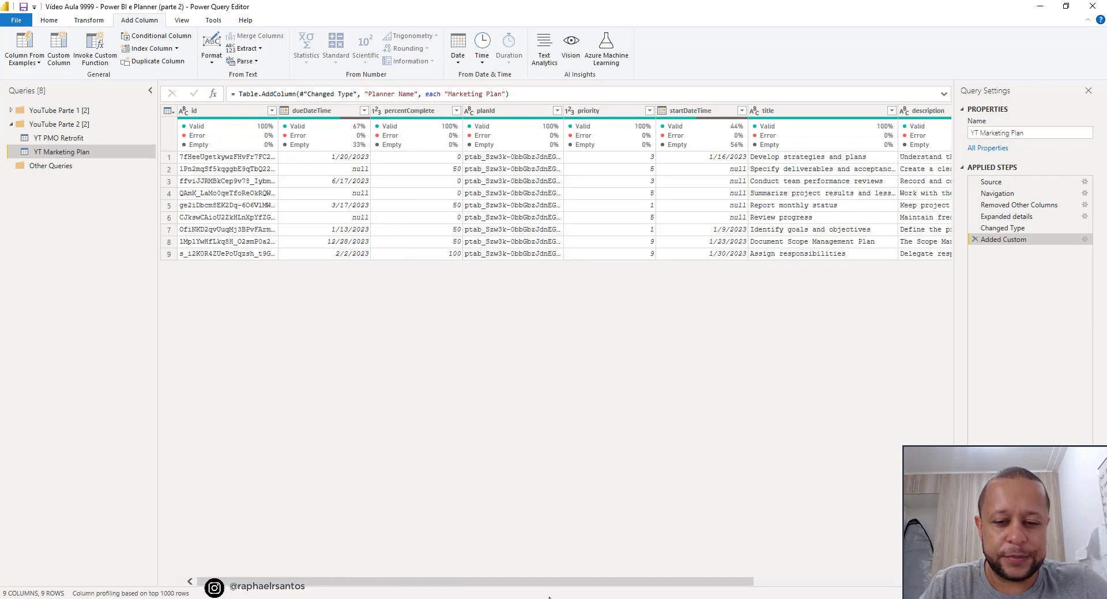
click(410, 598)
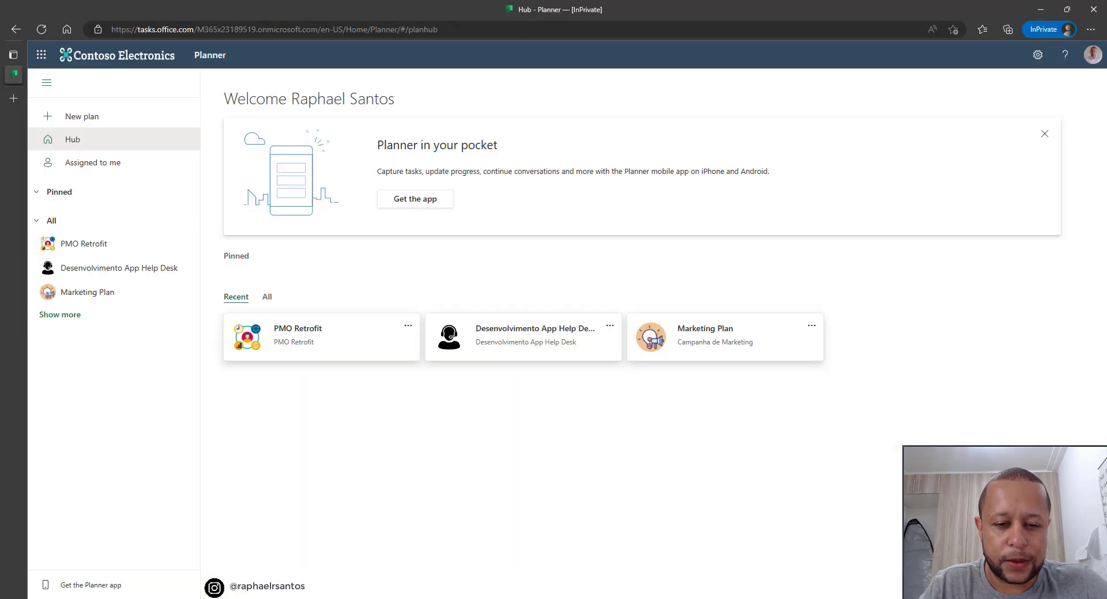
click(708, 335)
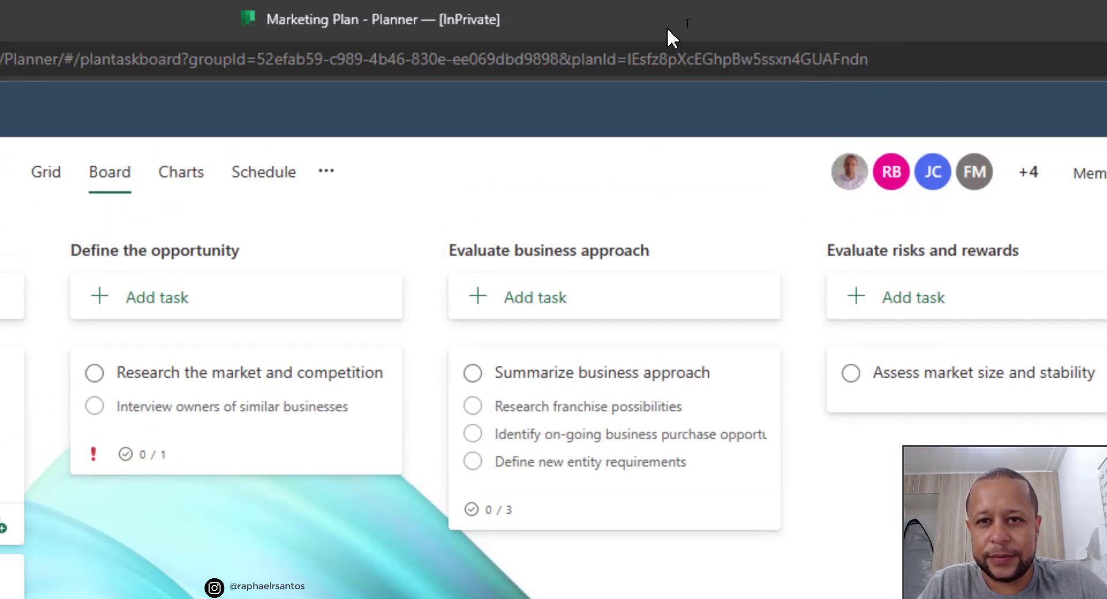
click(628, 55)
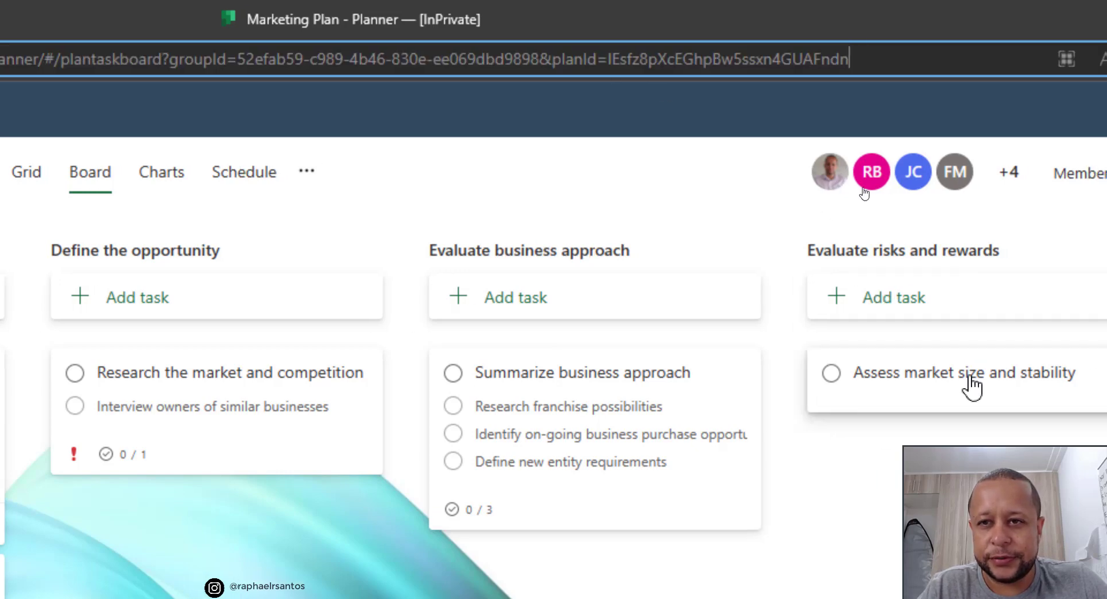
key(shift+Left)
key(shift+Left)
key(shift+Left)
key(shift+Left)
key(shift+Left)
key(shift+Left)
key(shift+Left)
key(shift+Left)
key(shift+Left)
key(shift+Left)
key(shift+Left)
key(shift+Left)
key(shift+Left)
key(shift+Left)
key(shift+Left)
key(shift+Left)
key(shift+Left)
key(shift+Left)
key(shift+Left)
key(shift+Left)
key(ctrl+c)
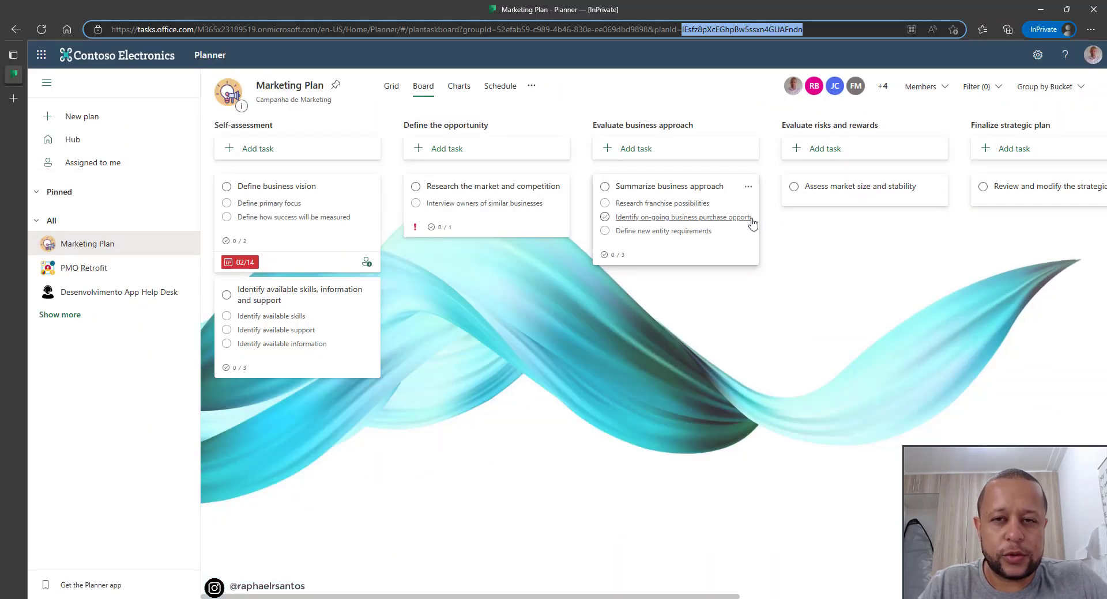
Step: Return to Power Query Editor and replace the plan ID in YT Marketing Plan's Source URL with the copied one, using the Advanced Editor
key(alt+Tab)
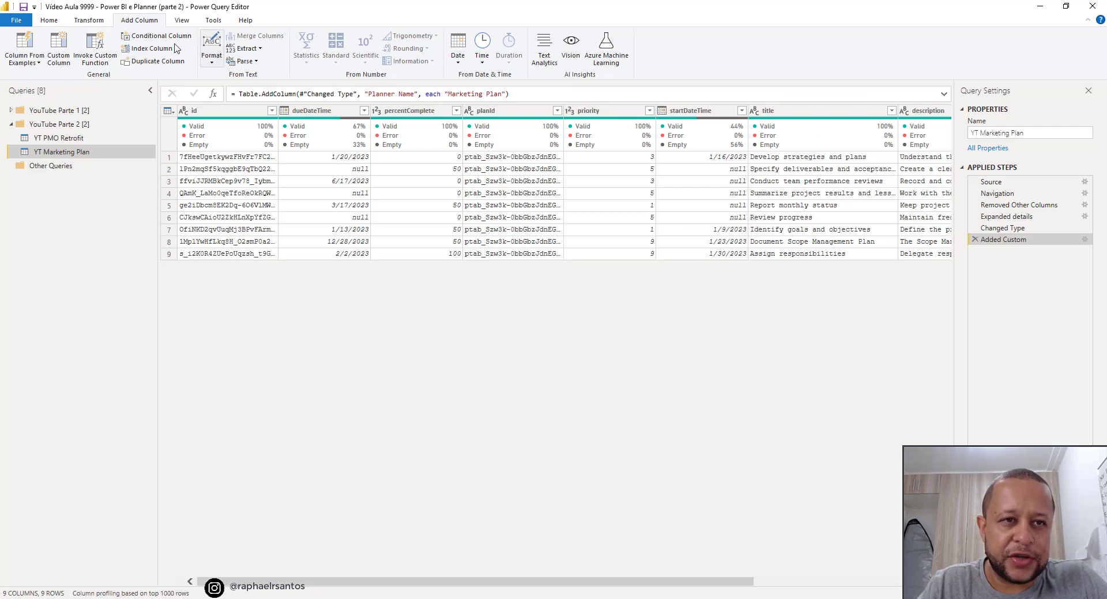
click(50, 20)
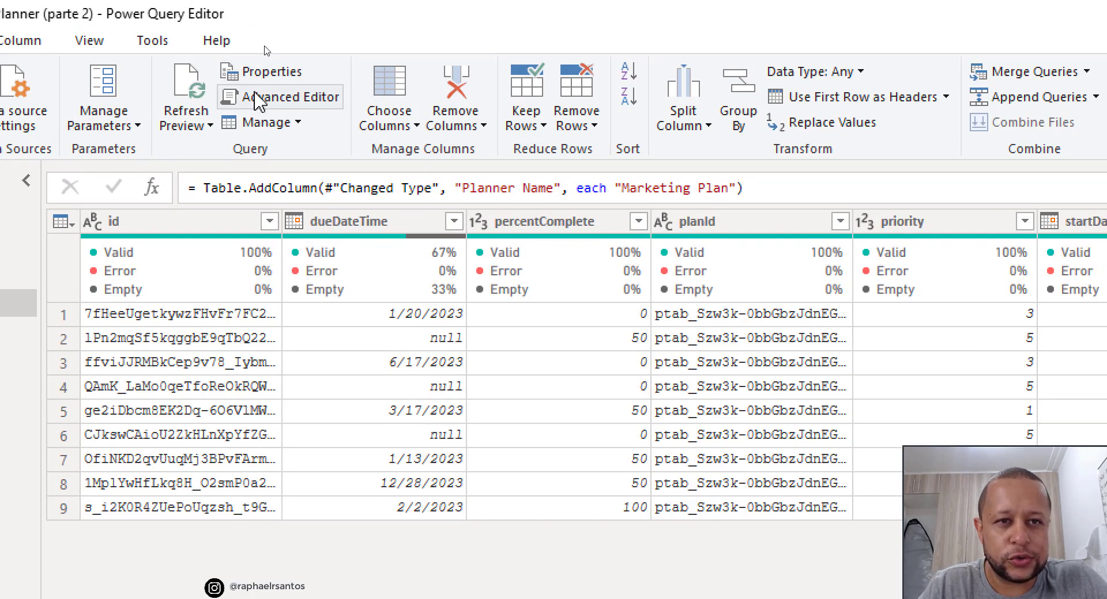
click(280, 107)
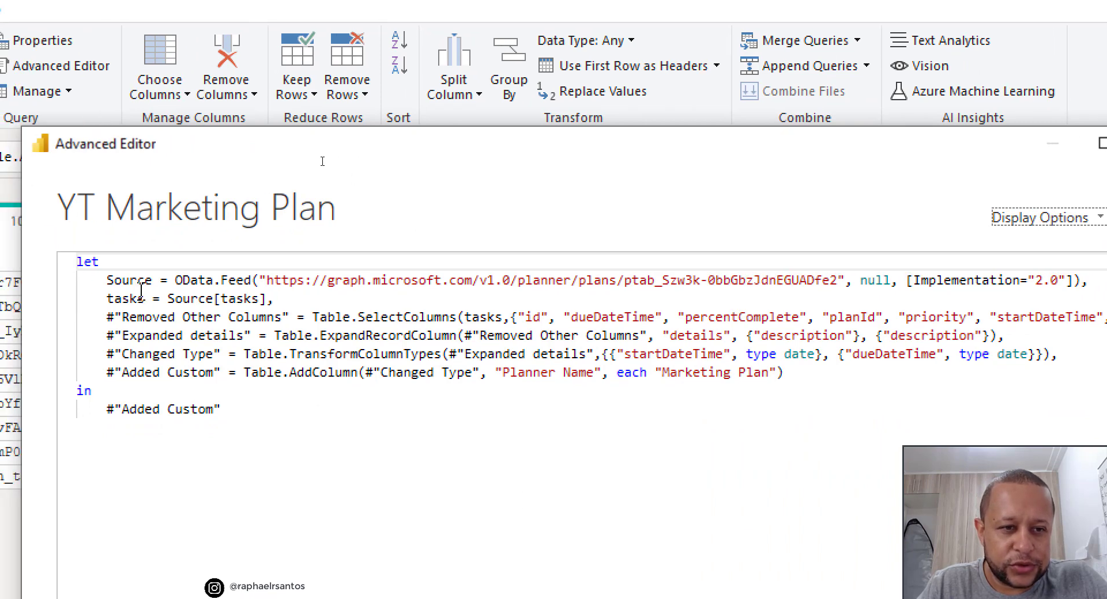
click(119, 281)
key(Left)
key(Left)
key(Left)
key(Left)
key(Left)
key(Left)
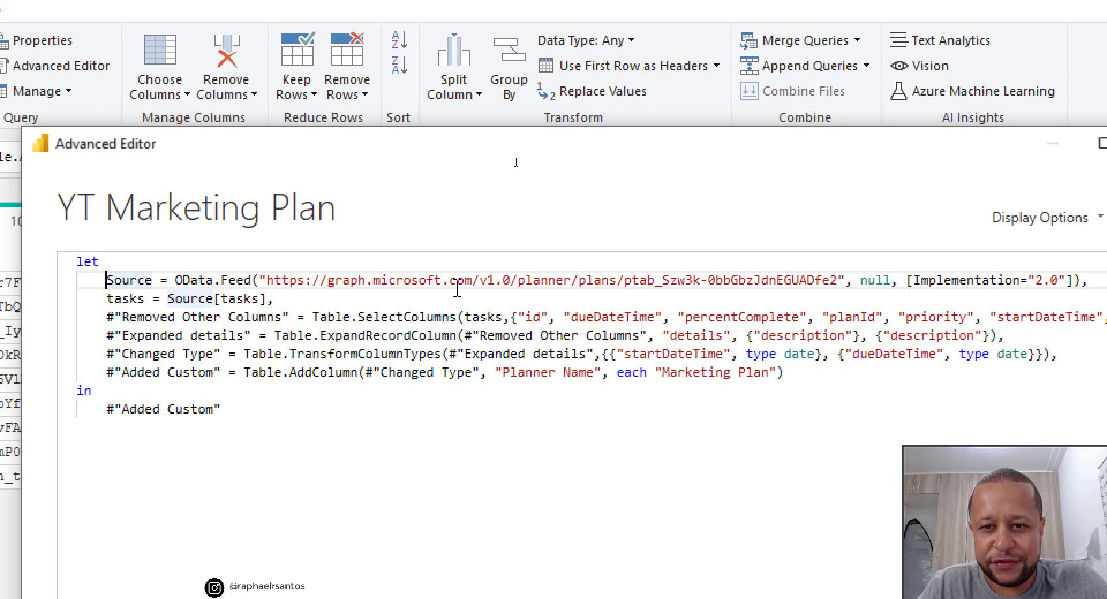
click(626, 281)
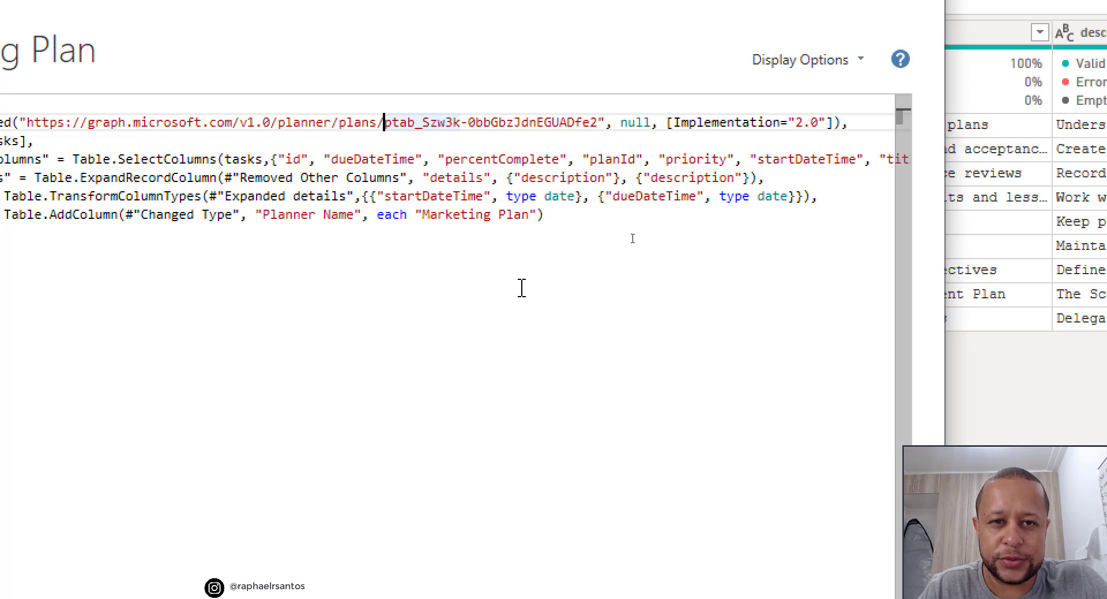
key(shift+Right)
key(shift+Right)
key(shift+Right)
key(shift+Right)
key(shift+Right)
key(shift+Right)
key(shift+Right)
key(shift+Right)
key(shift+Right)
key(shift+Right)
key(shift+Right)
key(shift+Right)
key(shift+Right)
key(shift+Right)
key(shift+Right)
key(shift+Right)
key(shift+Right)
key(shift+Right)
key(shift+Right)
key(shift+Right)
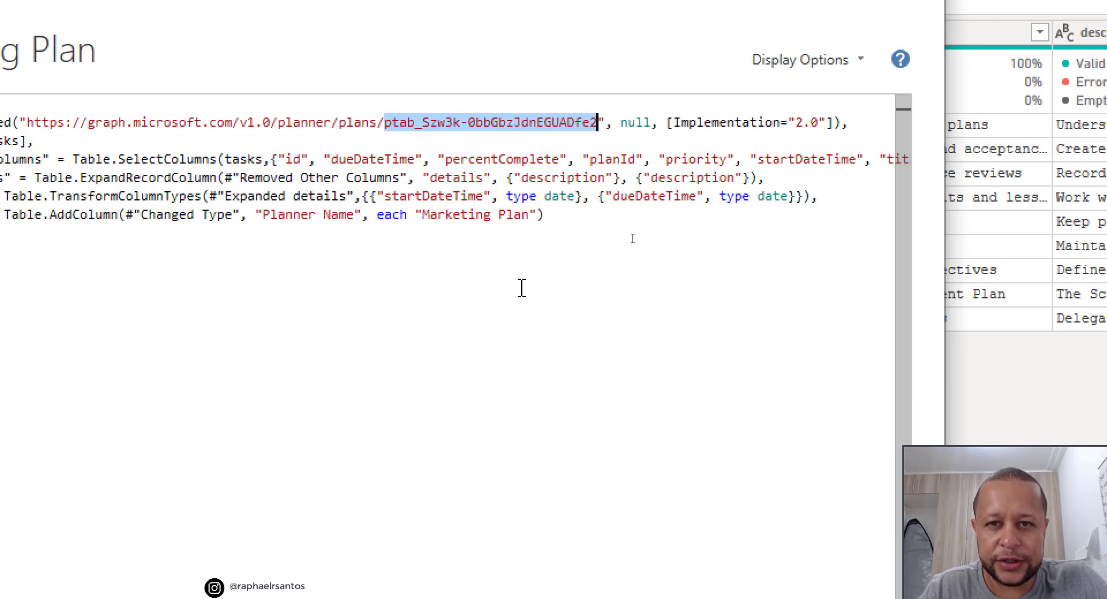
key(ctrl+v)
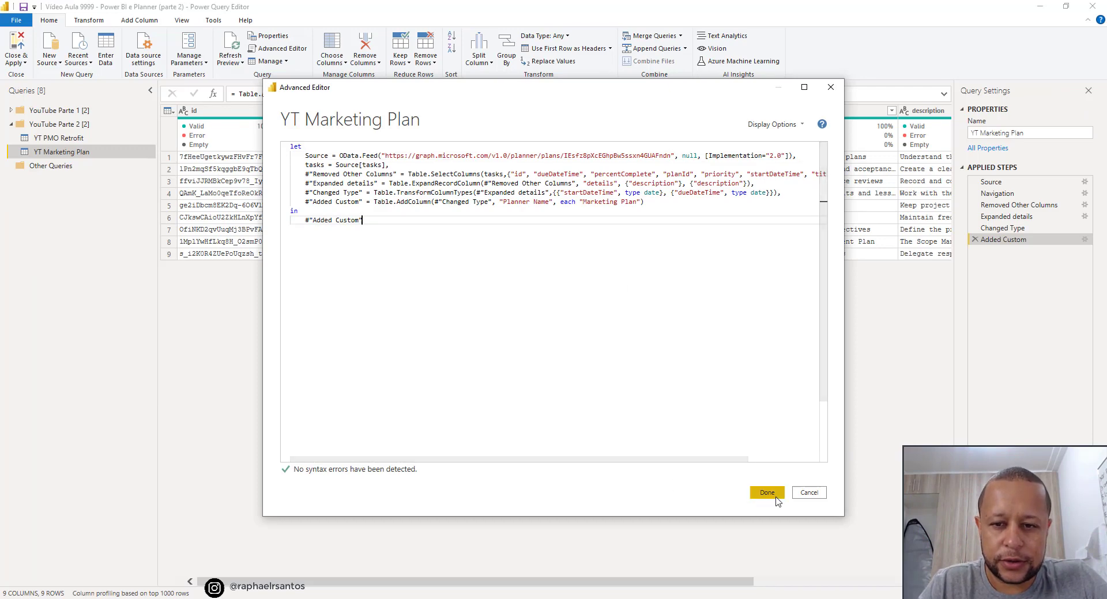
click(766, 493)
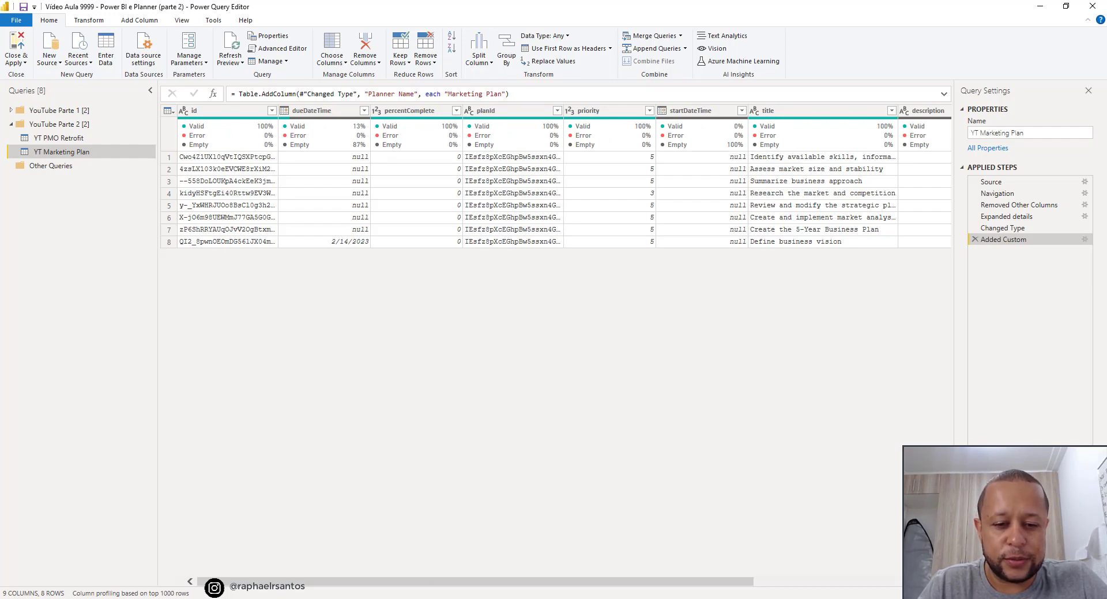
Step: Switch to Planner, open the Hub to look up the Desenvolvimento App Help Desk plan's name, and return to Power Query Editor
key(alt+Tab)
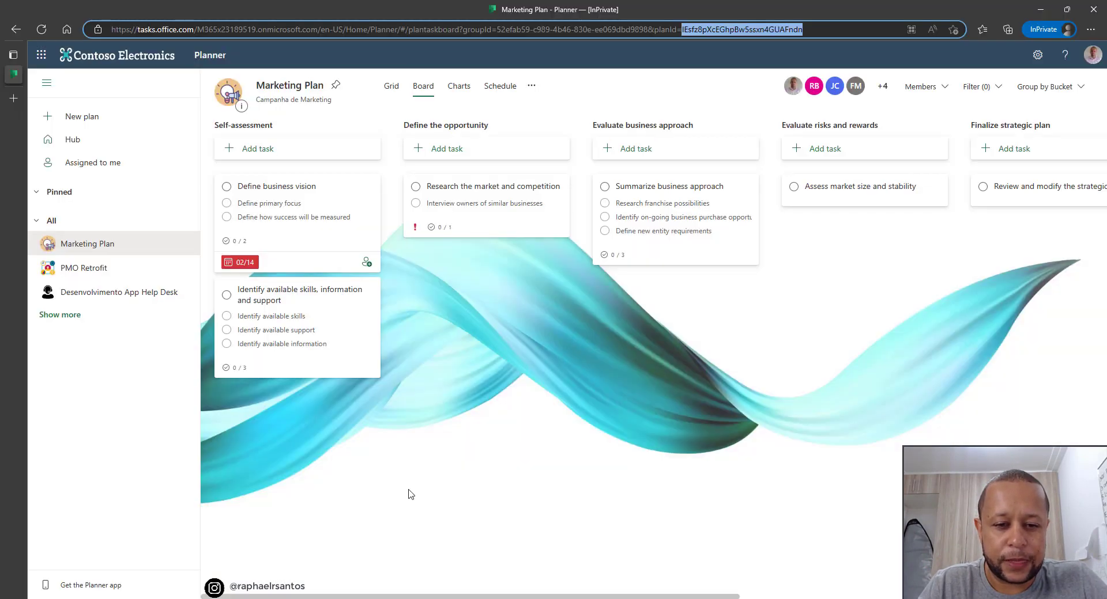
click(81, 139)
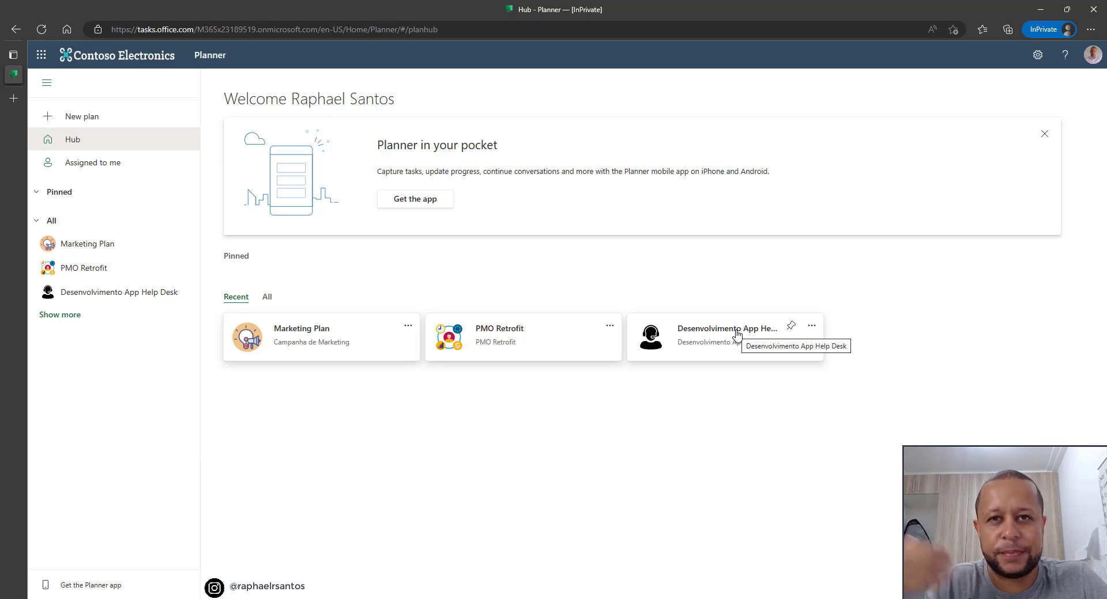
key(alt+Tab)
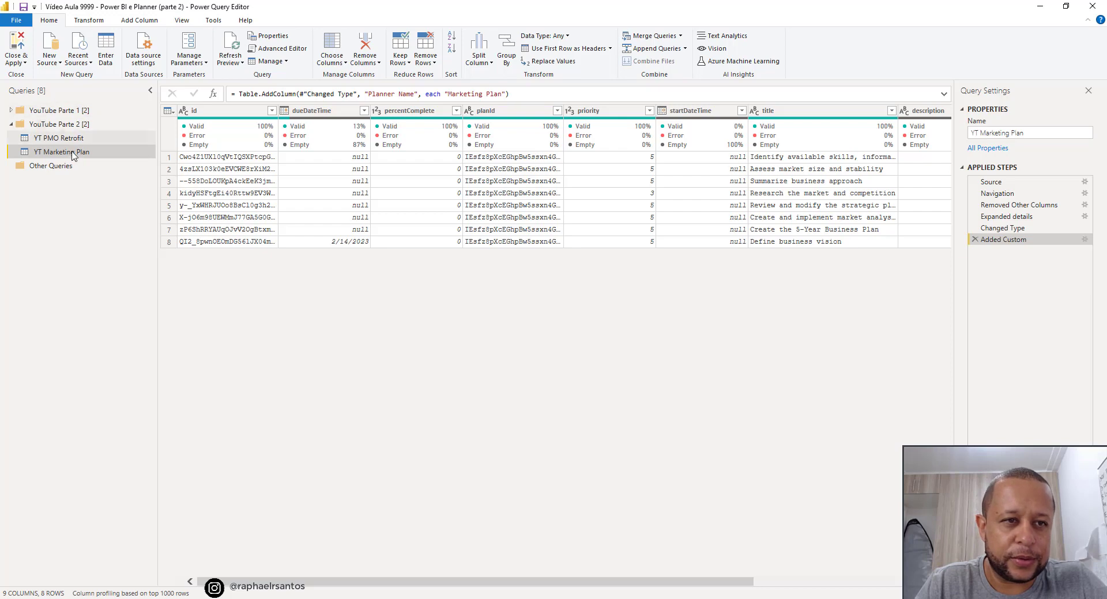
Step: Duplicate the YT Marketing Plan query and rename the copy as YT Desenvolvimento App Help Desk
right_click(74, 154)
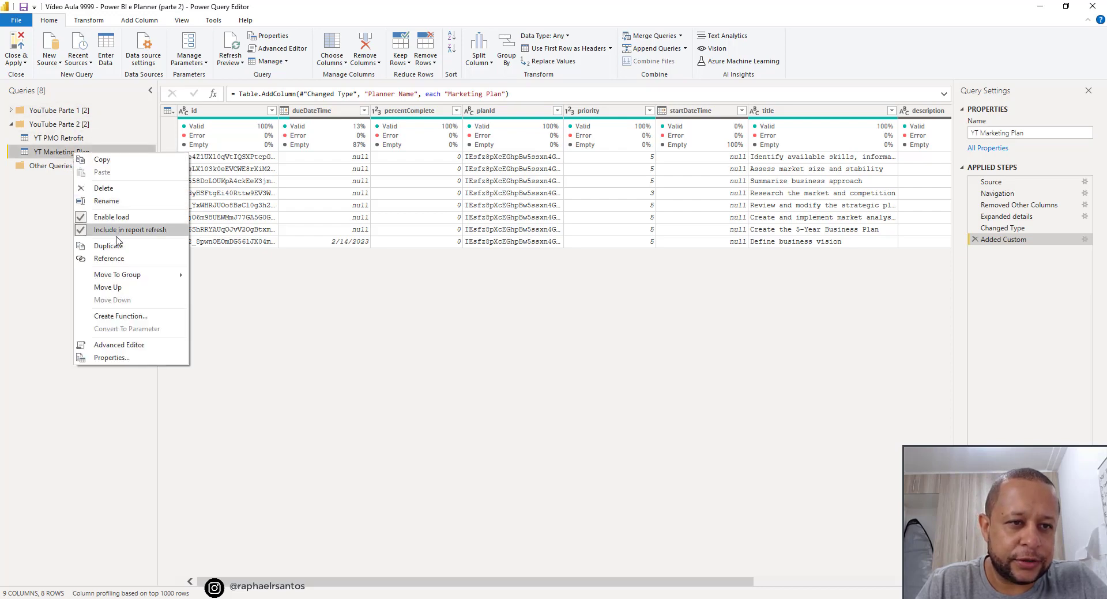
click(98, 246)
double_click(86, 168)
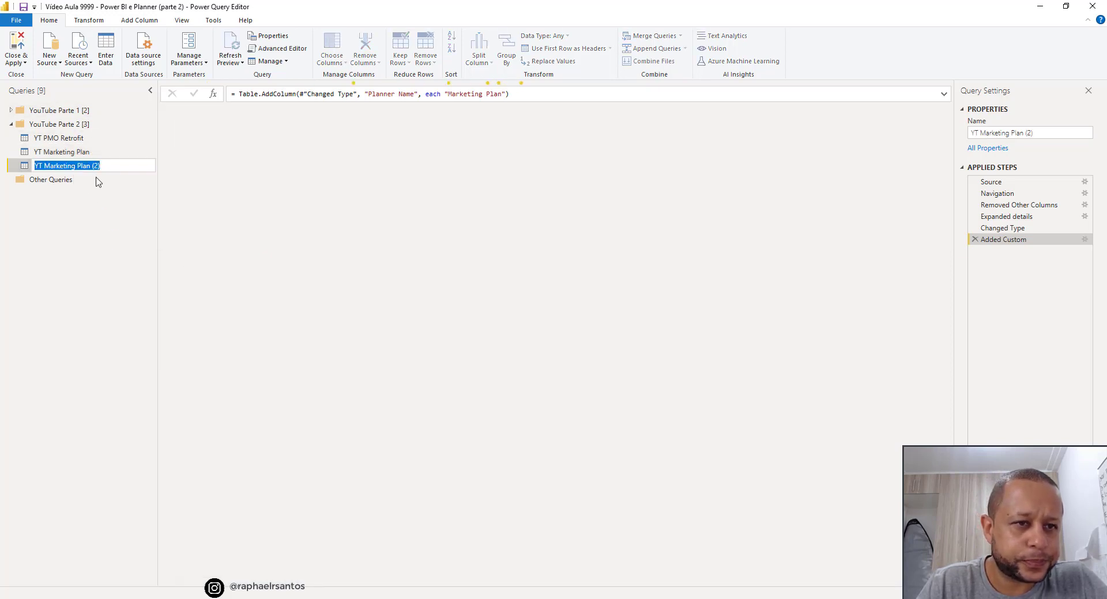
key(BackSpace)
key(BackSpace)
key(BackSpace)
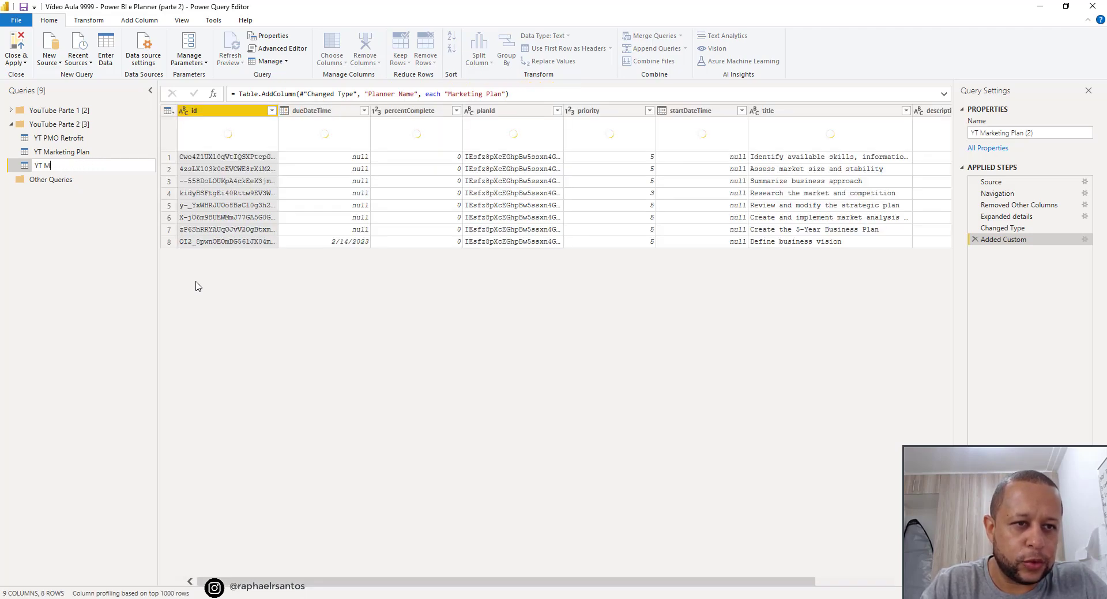
text(Desenvolvim)
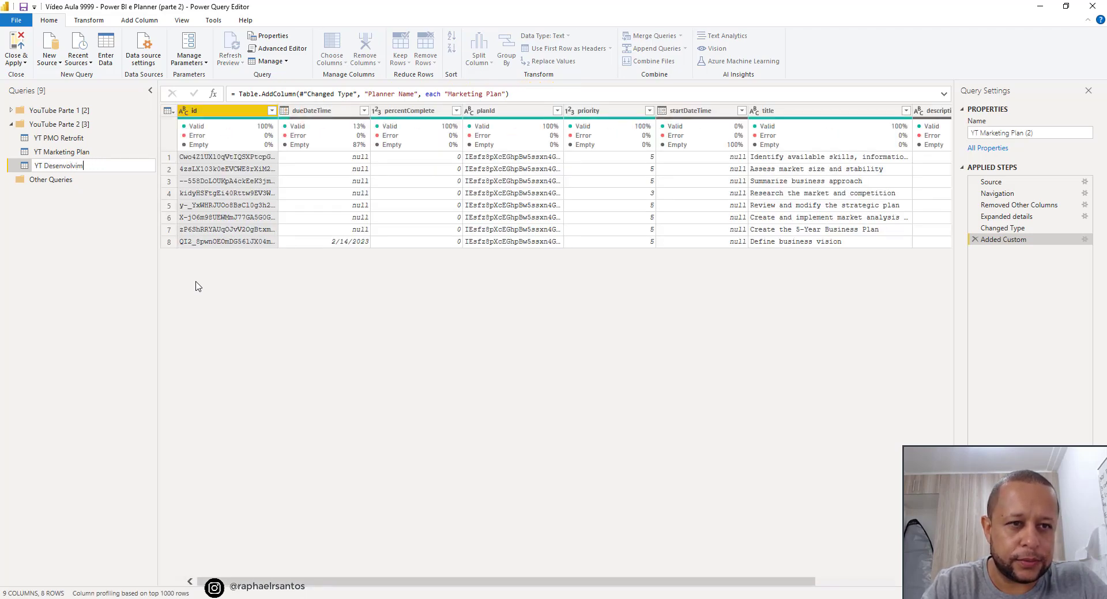
text(ento App Help Desk)
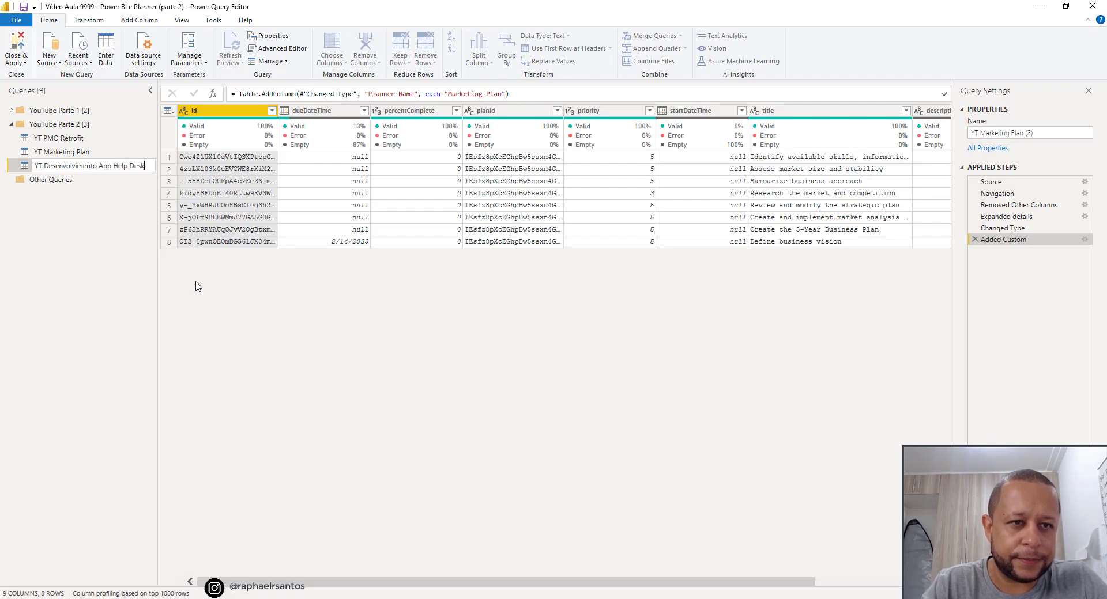
key(Return)
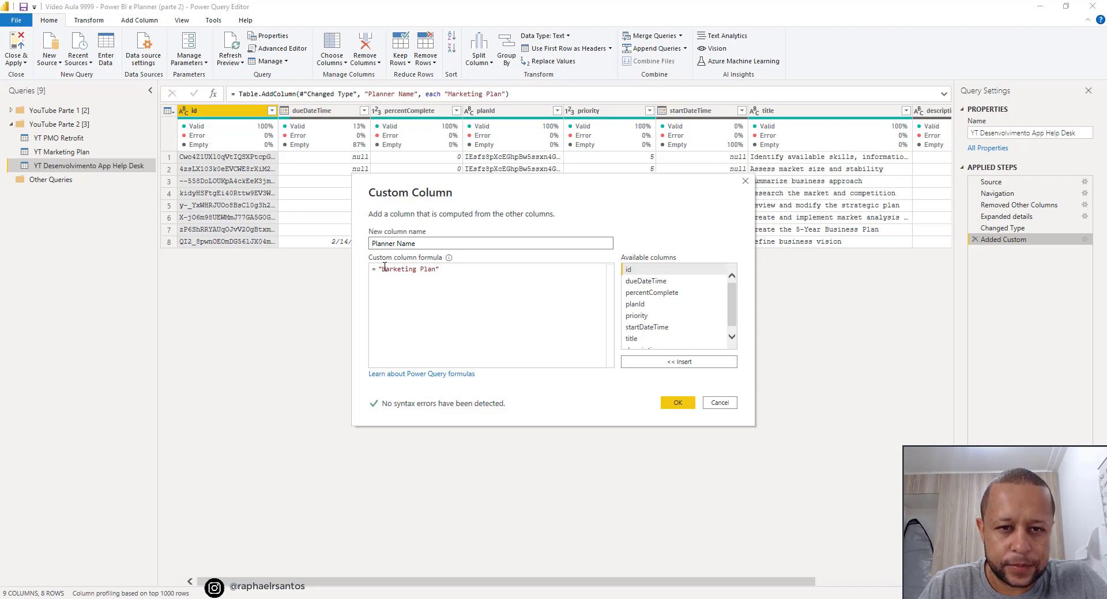
Step: Change the Planner Name custom column formula in YT Desenvolvimento App Help Desk to = "Desenvolvimento App Help Desk"
click(385, 269)
key(shift+Right)
key(shift+Right)
key(shift+Right)
key(shift+Right)
key(shift+Right)
key(shift+Right)
key(shift+Right)
key(shift+Right)
key(shift+Right)
key(shift+Right)
key(shift+Right)
key(shift+Right)
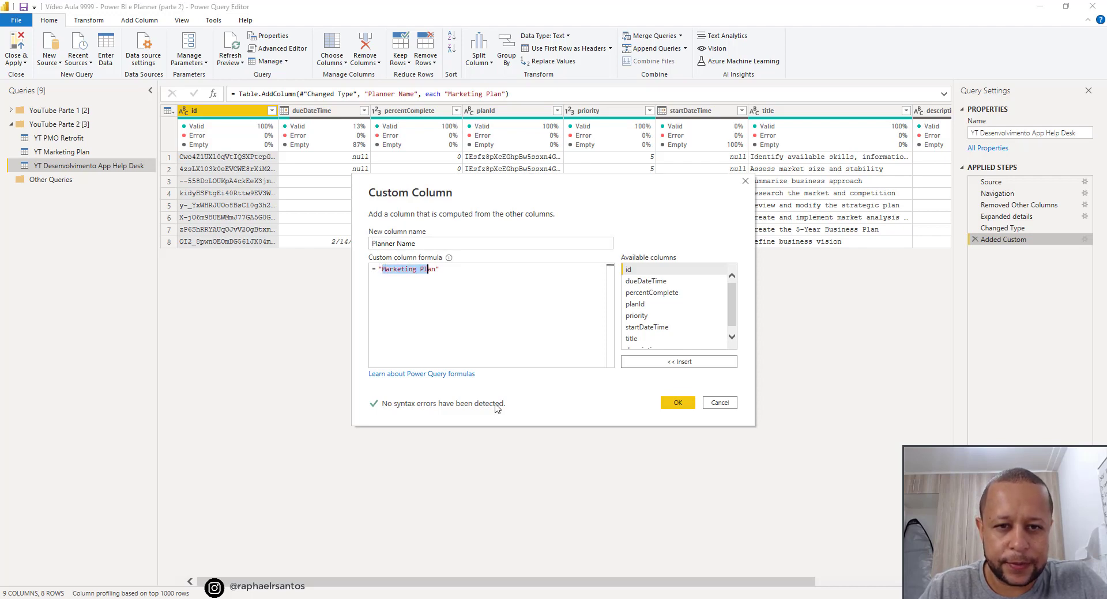
key(shift+Right)
text(Desenvolv)
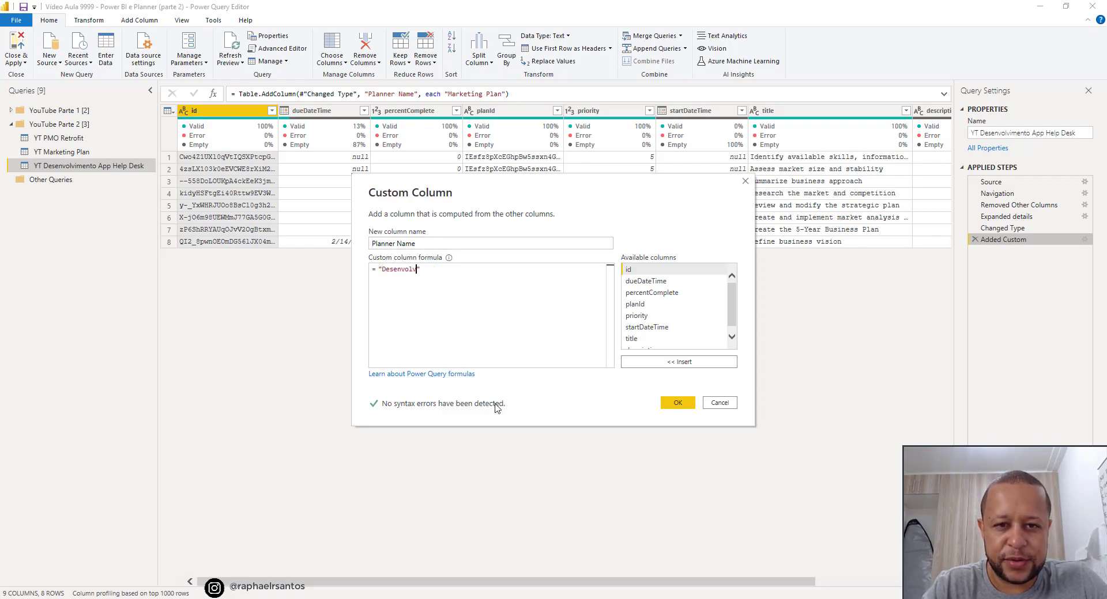
text(imento App )
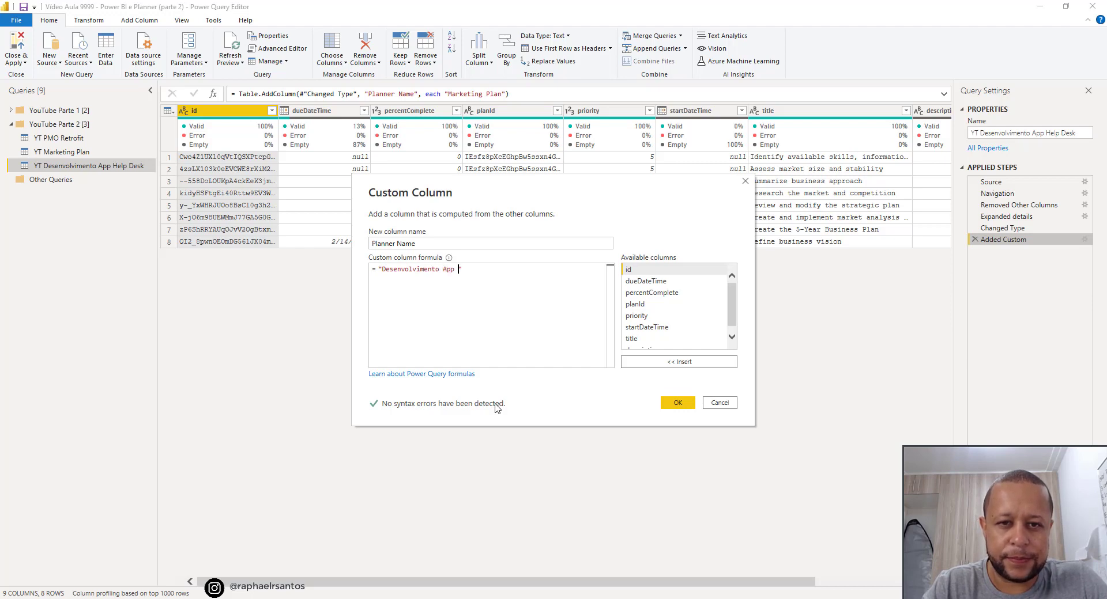
text(Help Desk)
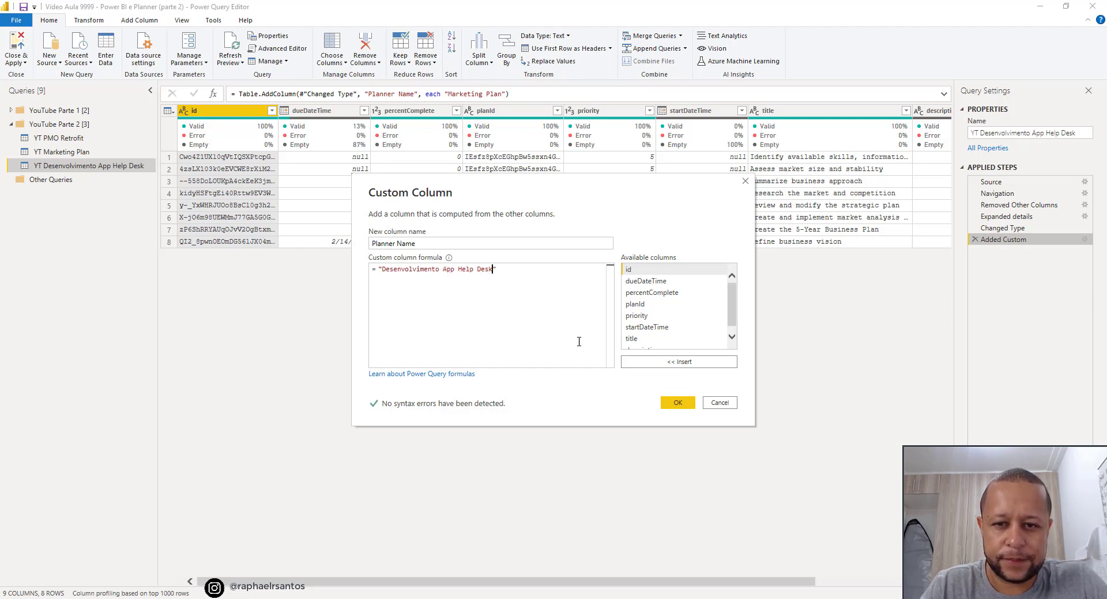
click(674, 402)
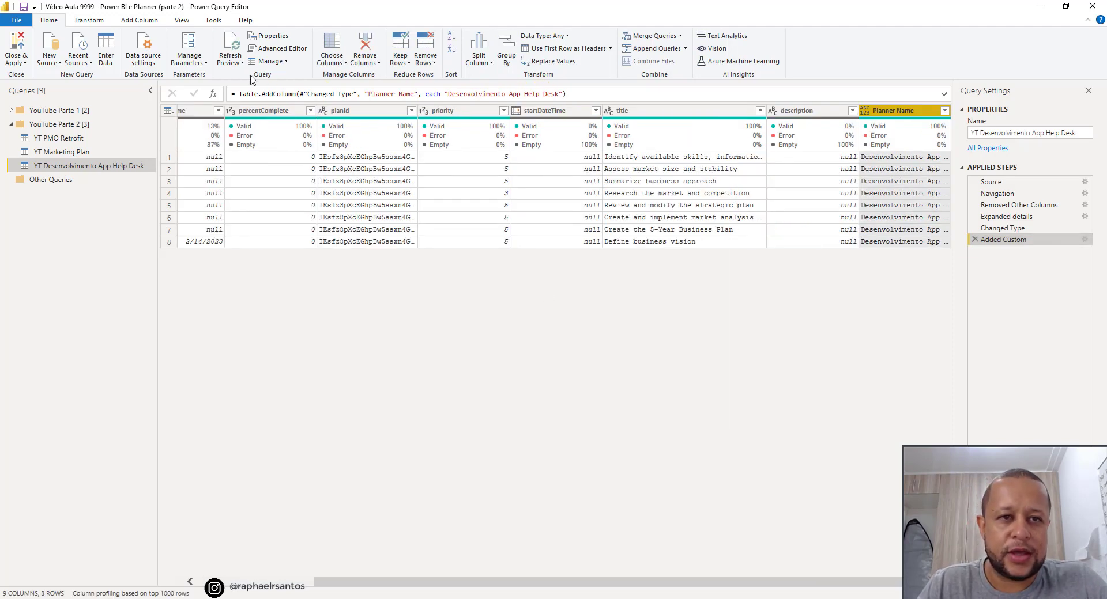
Step: Open the query's Advanced Editor, switch to Planner, and copy the Desenvolvimento App Help Desk plan's ID from its board URL
click(282, 49)
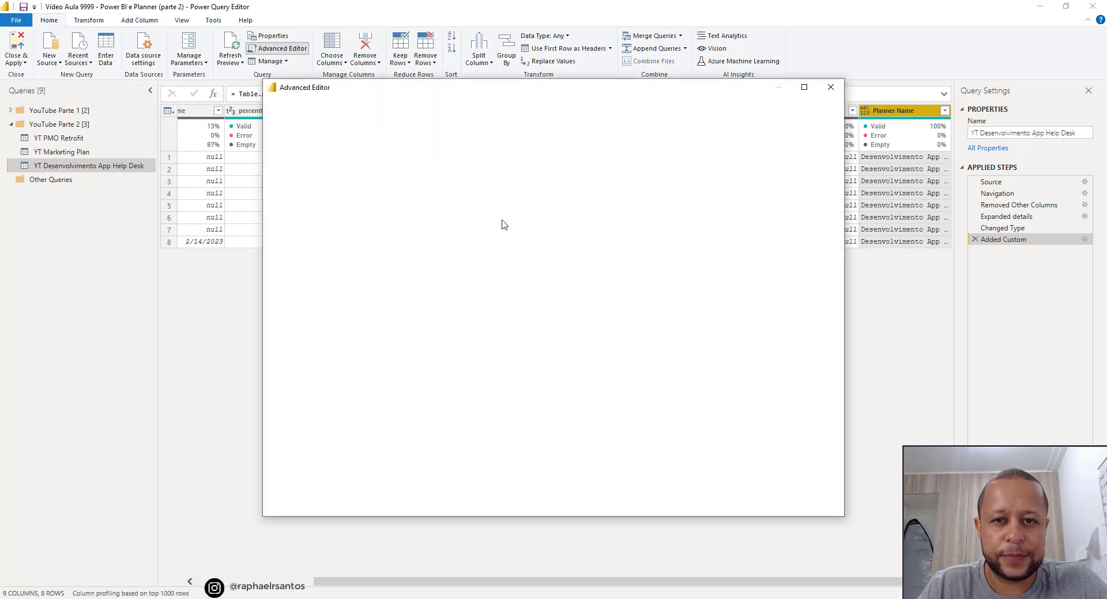
key(alt+Tab)
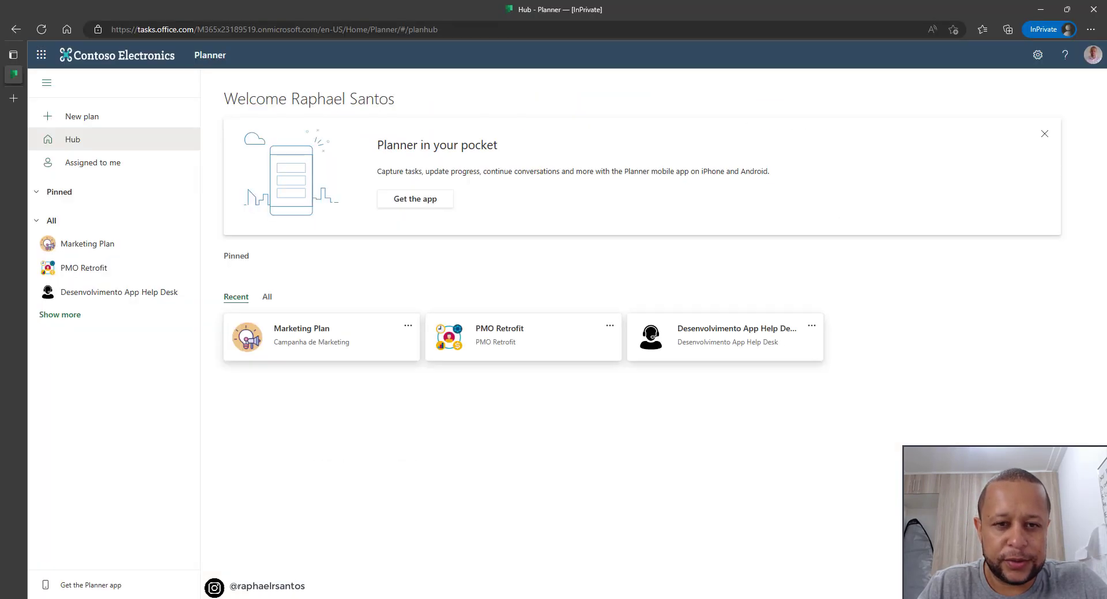
click(727, 340)
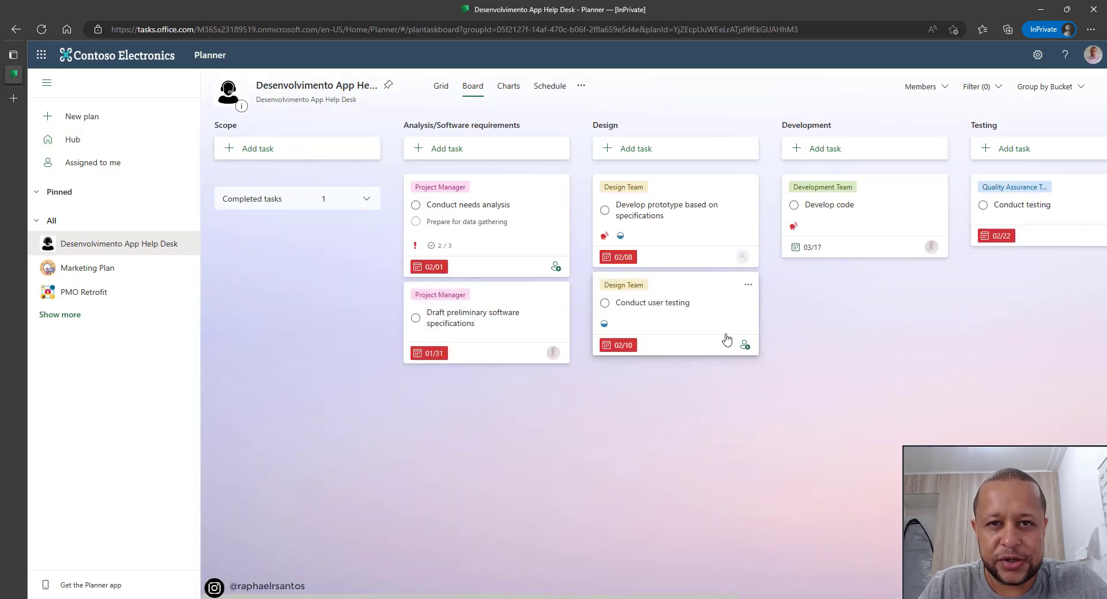
click(675, 28)
click(674, 29)
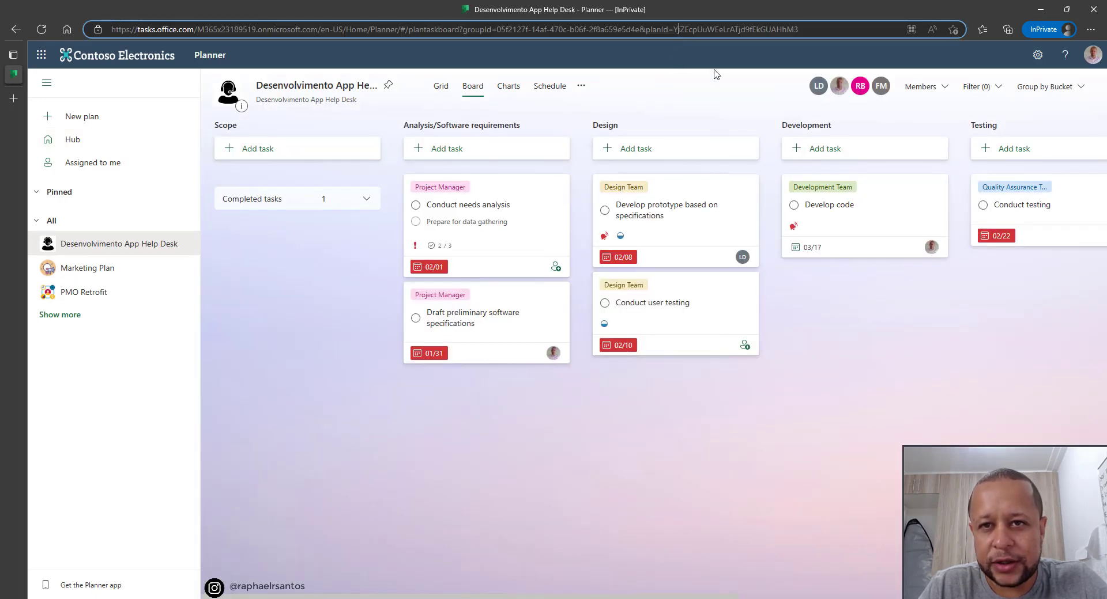
key(shift+Right)
key(shift+Right)
key(shift+Right)
key(shift+Right)
key(shift+Right)
key(shift+Right)
key(shift+Right)
key(shift+Right)
key(shift+Right)
key(shift+Right)
key(shift+Right)
key(shift+Right)
key(shift+Right)
key(shift+Right)
key(shift+Right)
key(shift+Right)
key(shift+Right)
key(shift+Right)
key(shift+Right)
key(shift+Right)
key(ctrl+c)
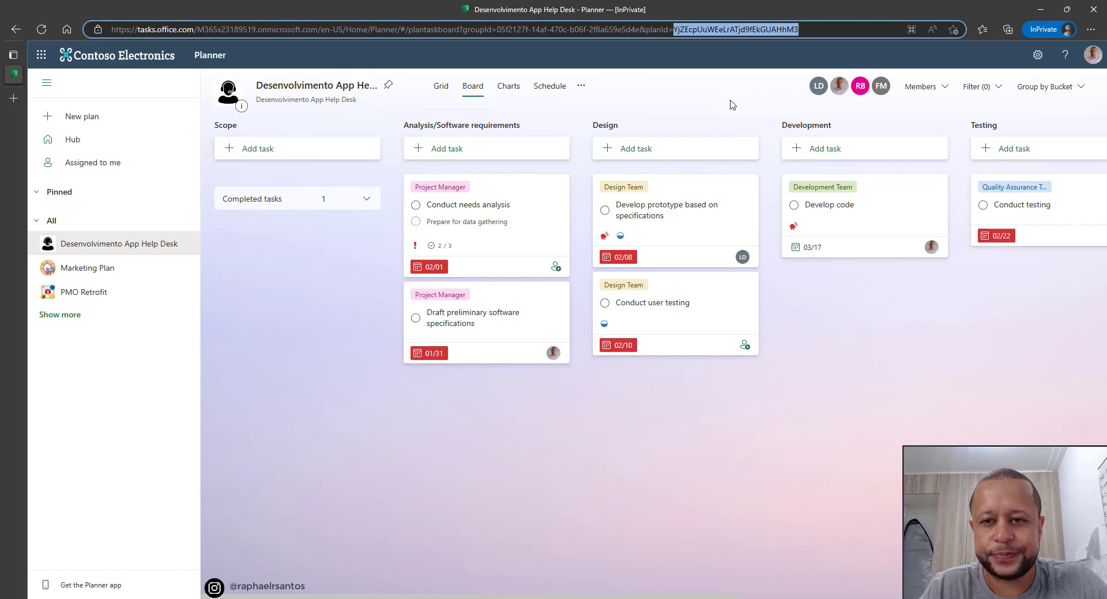
Step: Return to Power Query Editor and replace the plan ID in YT Desenvolvimento App Help Desk's Source URL with the copied one
key(alt+Tab)
click(562, 156)
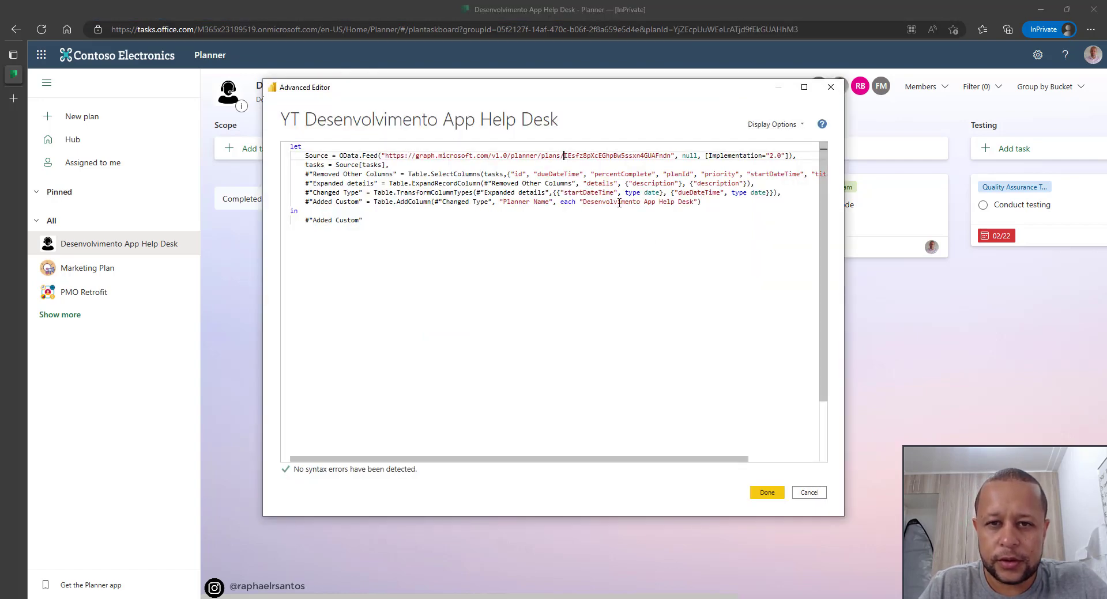
key(Delete)
key(Delete)
key(Delete)
key(Delete)
key(Delete)
key(Delete)
key(Delete)
key(Delete)
key(Delete)
key(Delete)
key(Delete)
key(Delete)
key(Delete)
key(Delete)
key(Delete)
key(Delete)
key(Delete)
key(Delete)
key(Delete)
key(Delete)
key(Delete)
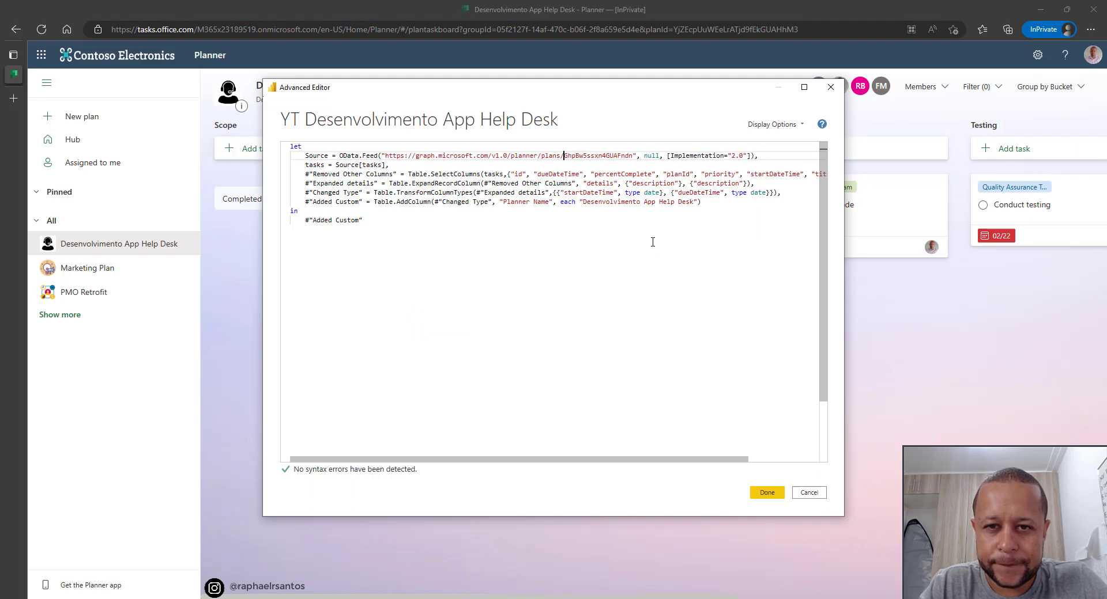
key(Delete)
key(Delete)
key(Delete)
key(Delete)
key(Delete)
key(Delete)
key(Delete)
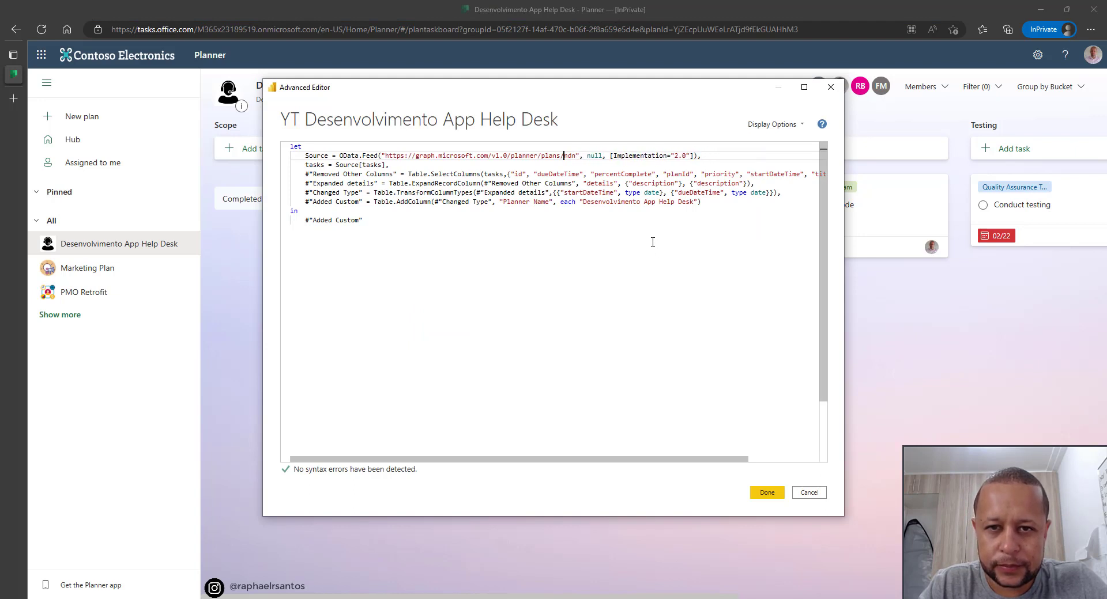
key(ctrl+v)
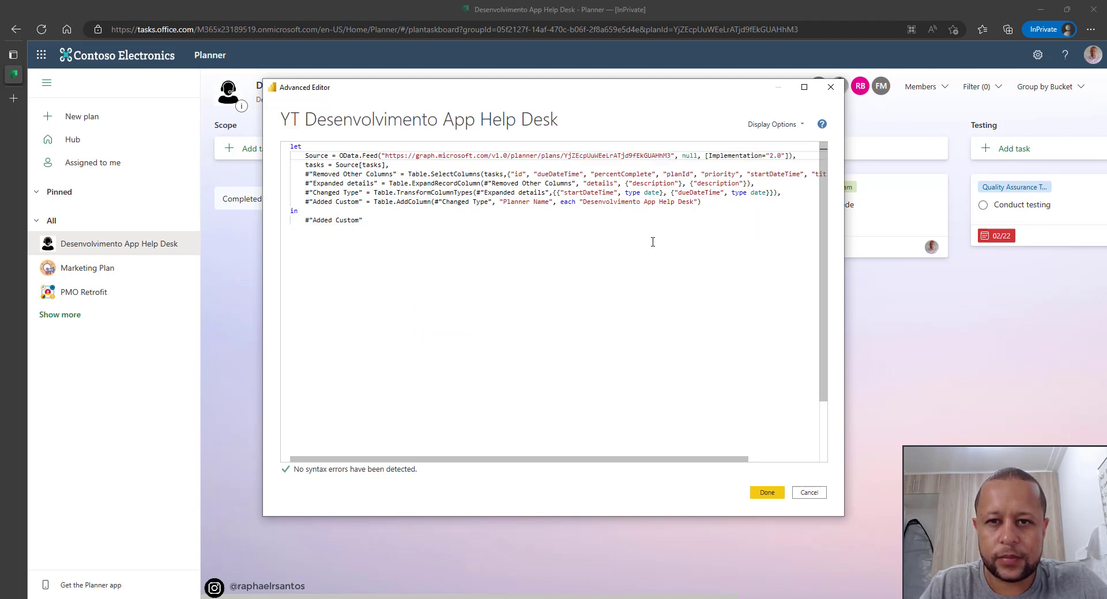
click(770, 494)
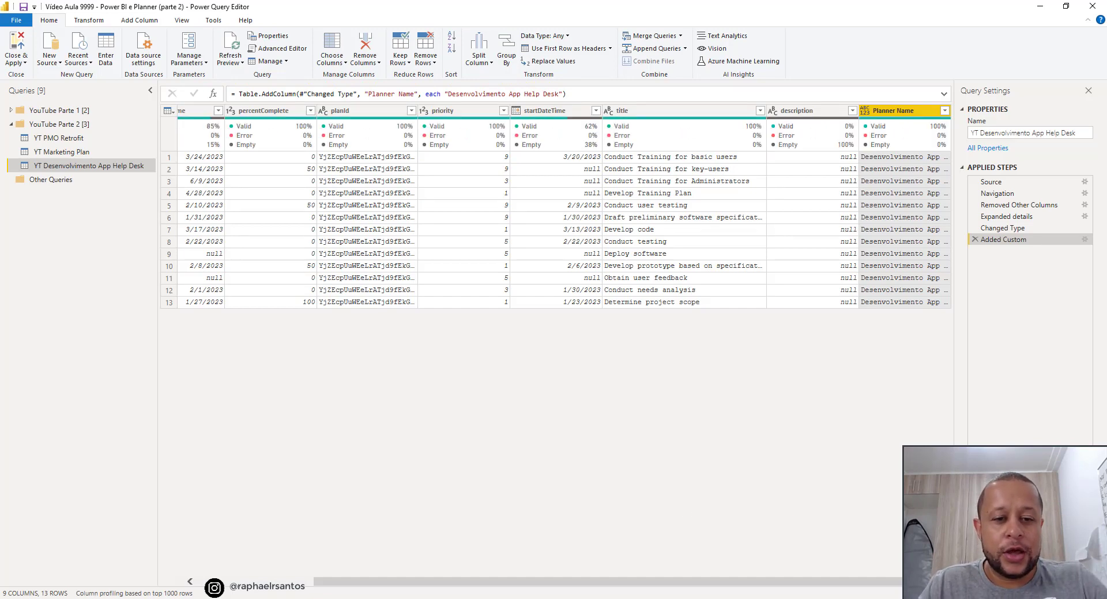
Step: Append YT PMO Retrofit, YT Marketing Plan and YT Desenvolvimento App Help Desk into a new query, using the three or more tables option
click(305, 582)
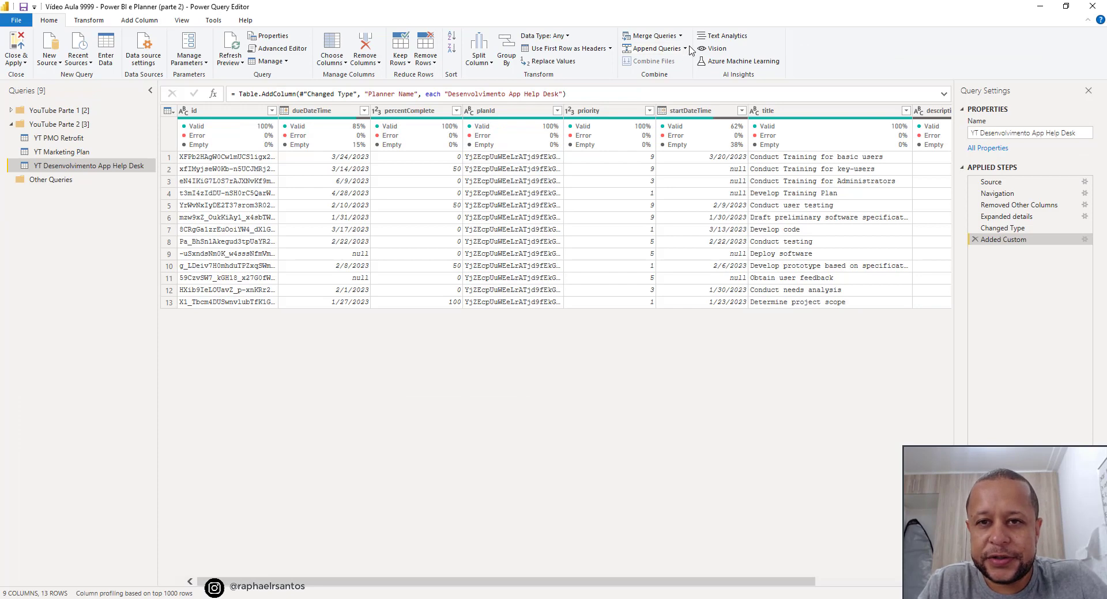
click(51, 139)
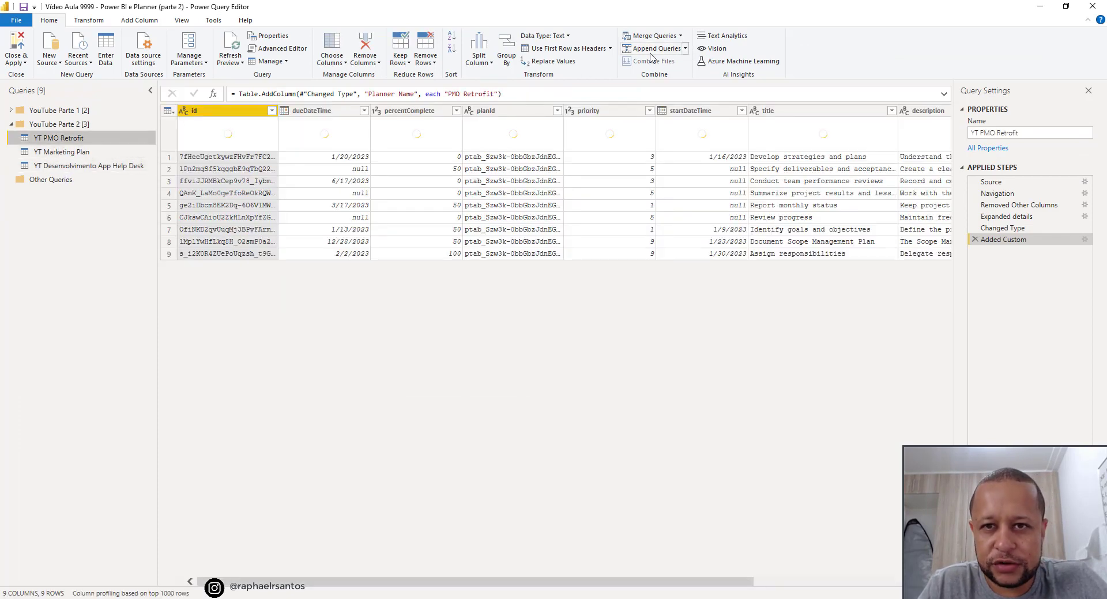
click(685, 50)
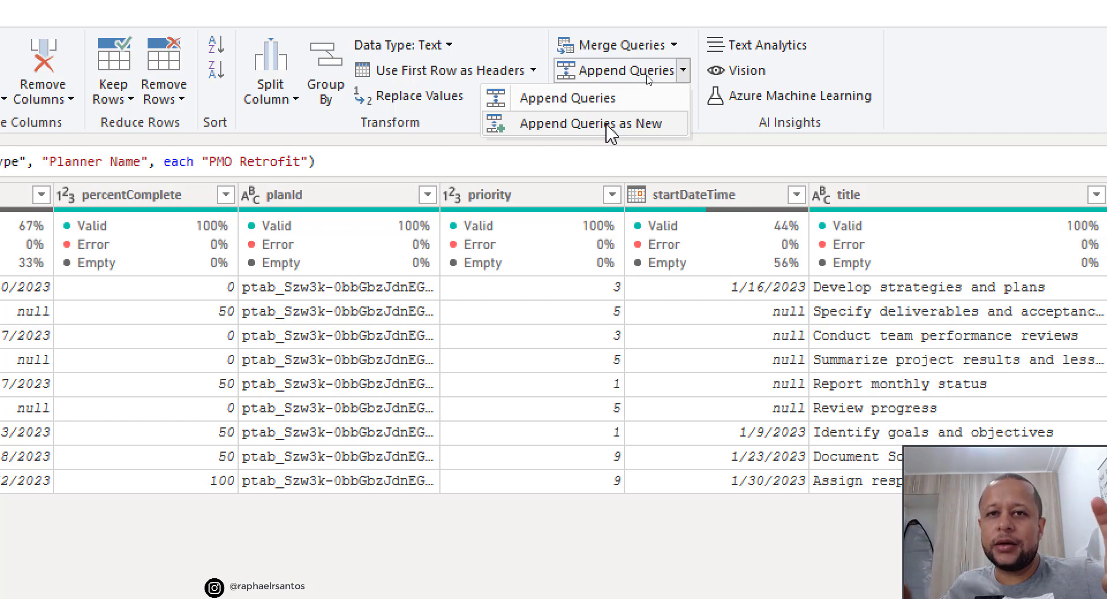
click(579, 135)
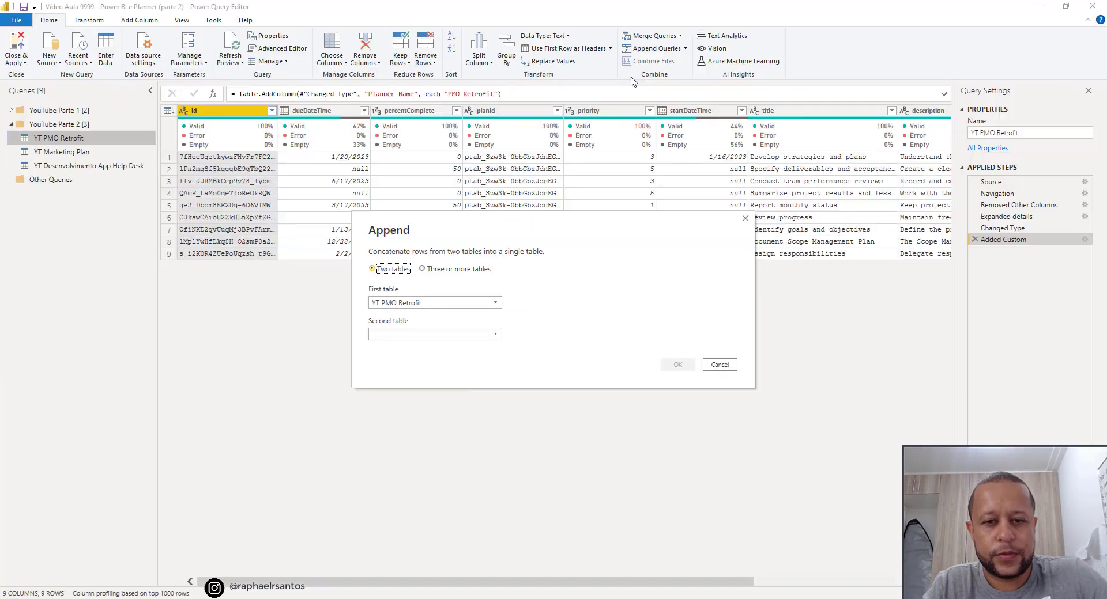
click(435, 270)
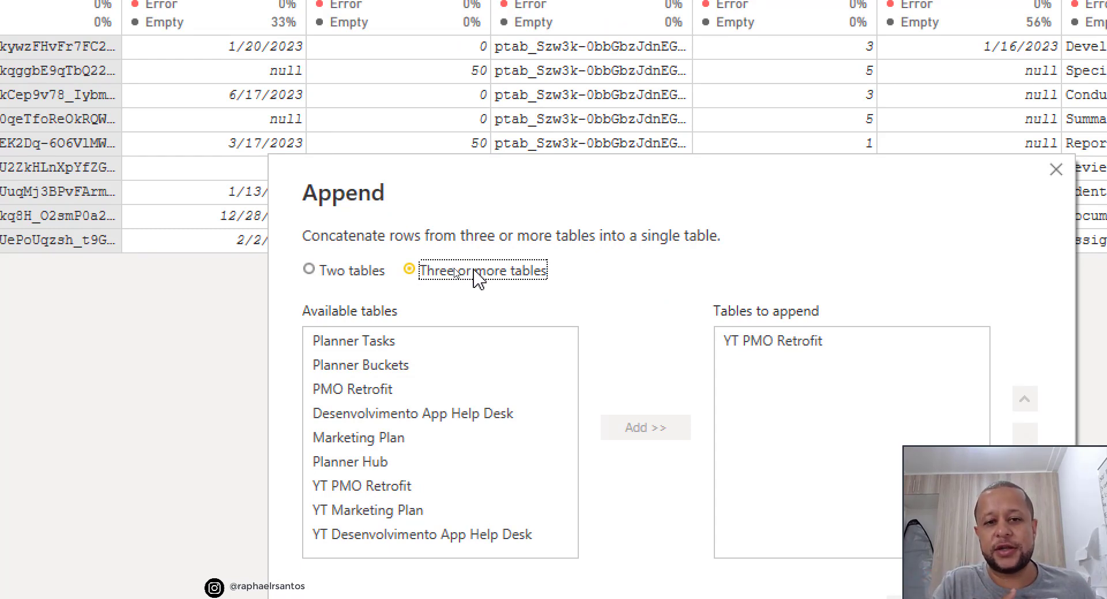
click(367, 489)
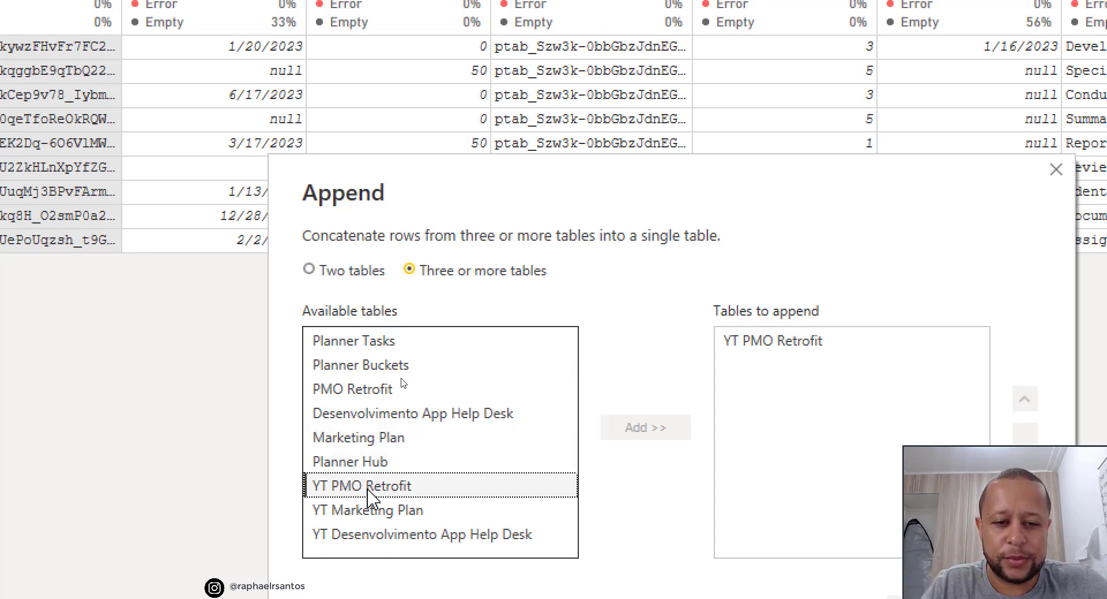
click(761, 403)
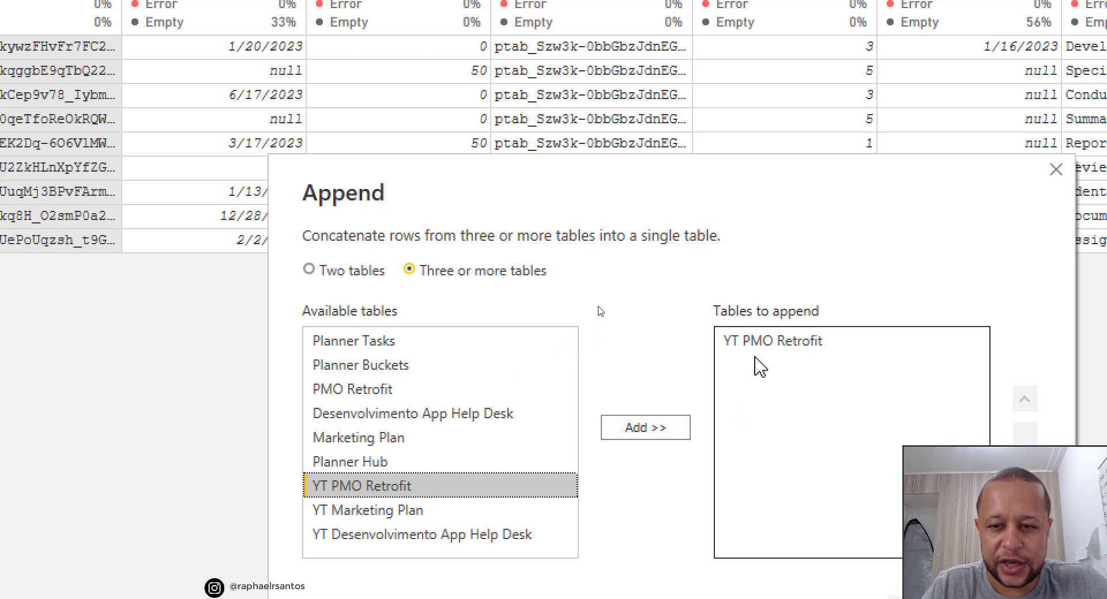
click(372, 512)
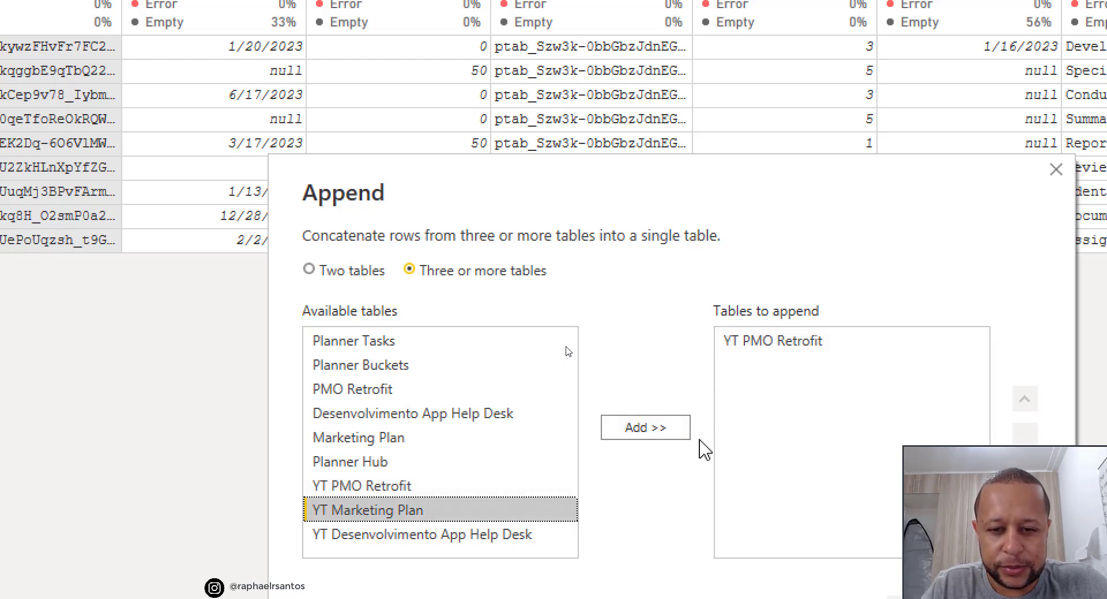
click(655, 432)
click(397, 535)
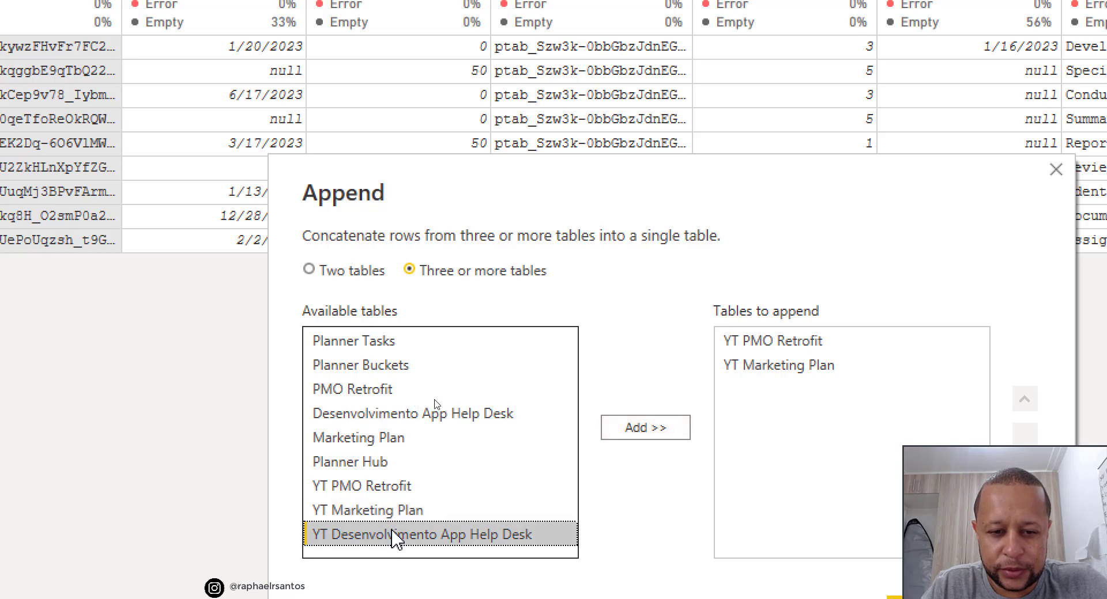
click(666, 429)
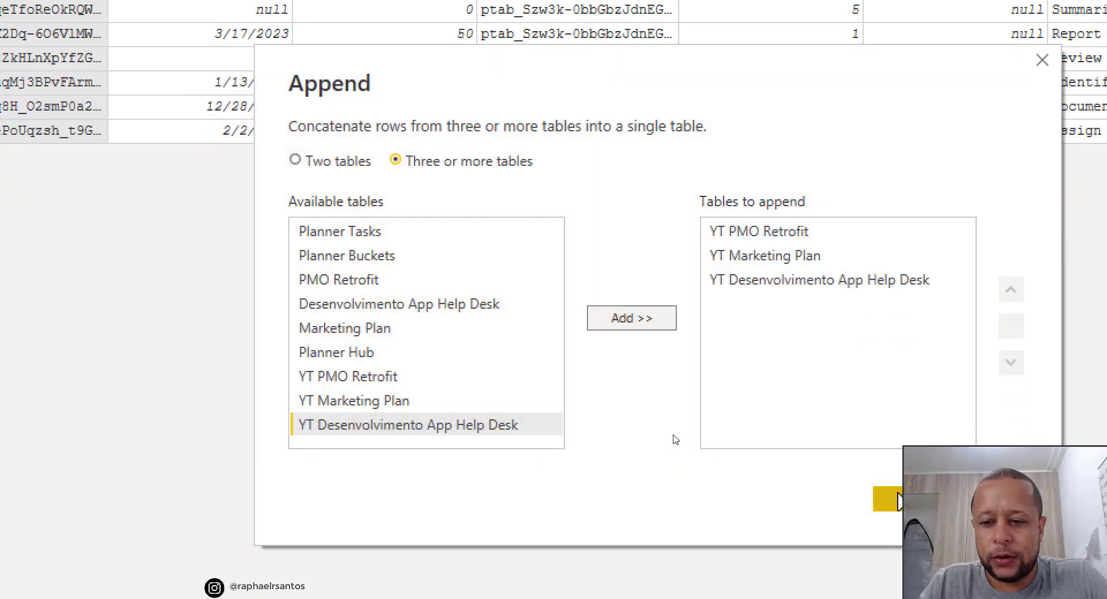
click(897, 501)
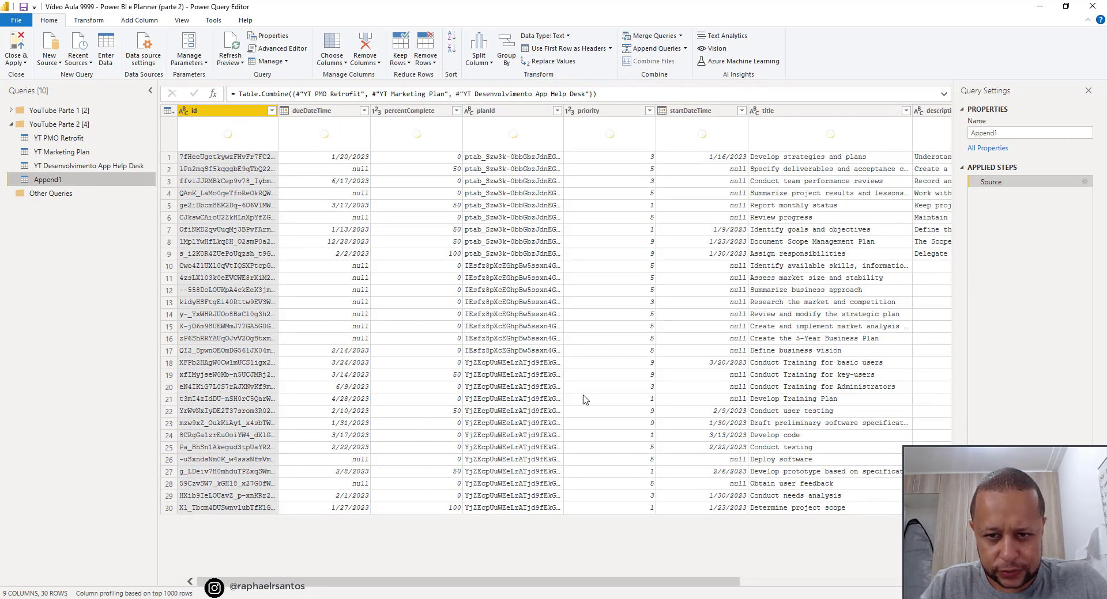
Step: Examine the appended query's Planner Name column down the rows to check which plan each task comes from
click(611, 352)
key(Right)
key(Right)
key(Right)
key(Right)
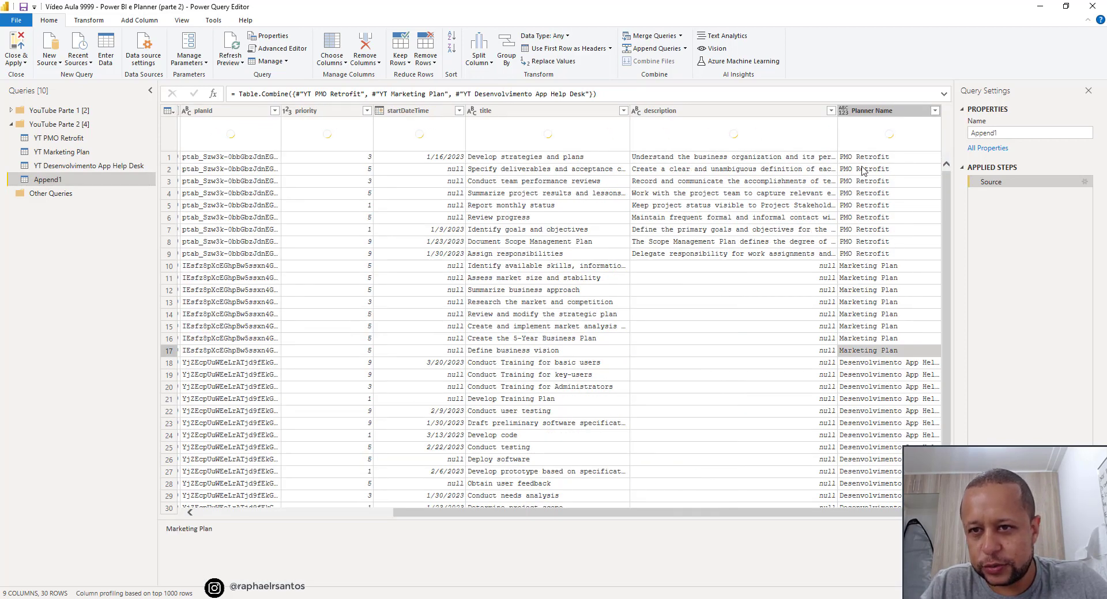
key(ctrl+Up)
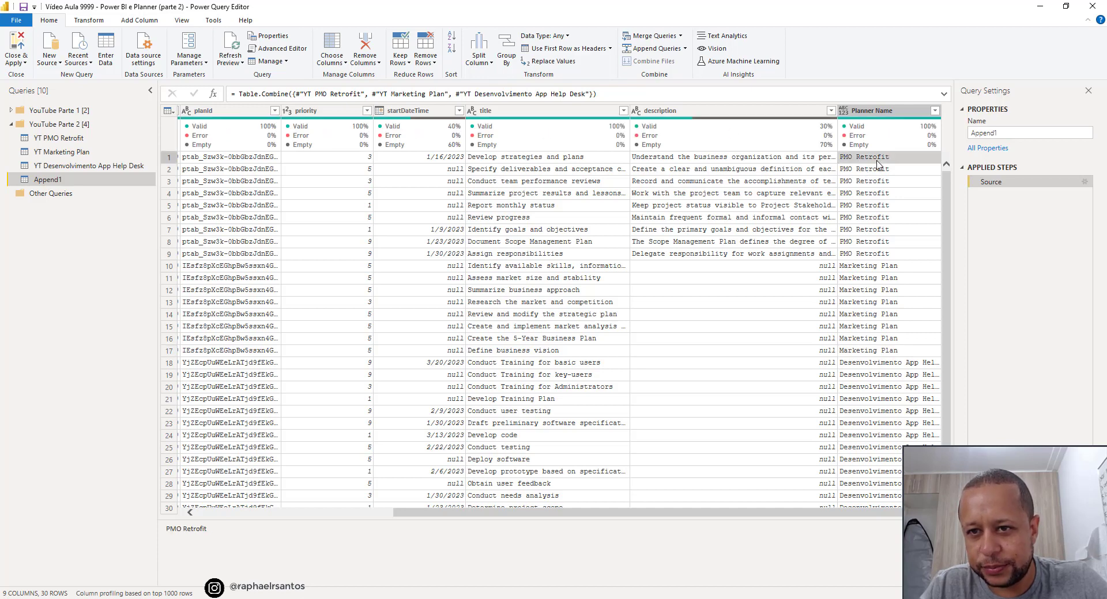
key(Down)
key(Down)
key(Down)
key(Down)
key(Down)
key(Down)
key(Down)
key(Down)
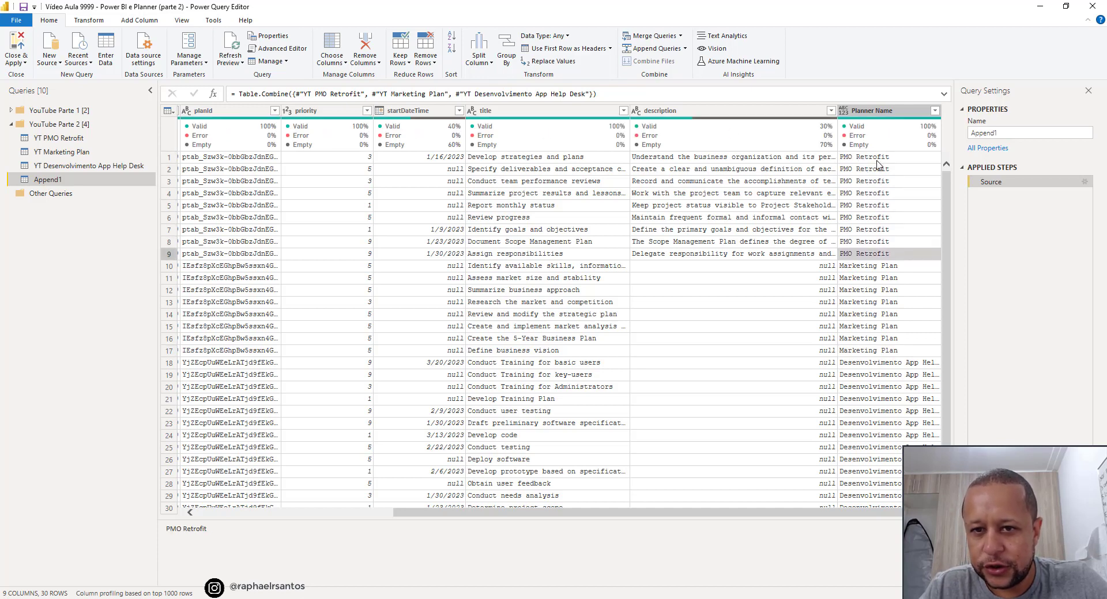
key(Down)
key(Down)
key(Down)
key(Down)
key(Down)
key(Down)
key(Down)
key(Down)
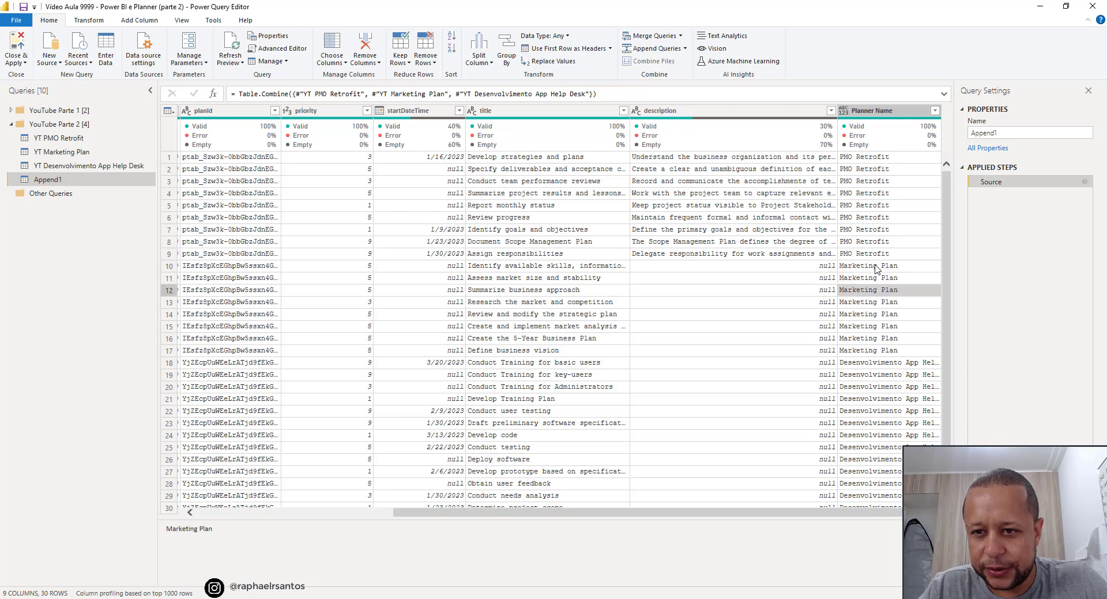
scroll(873, 297, down, 1)
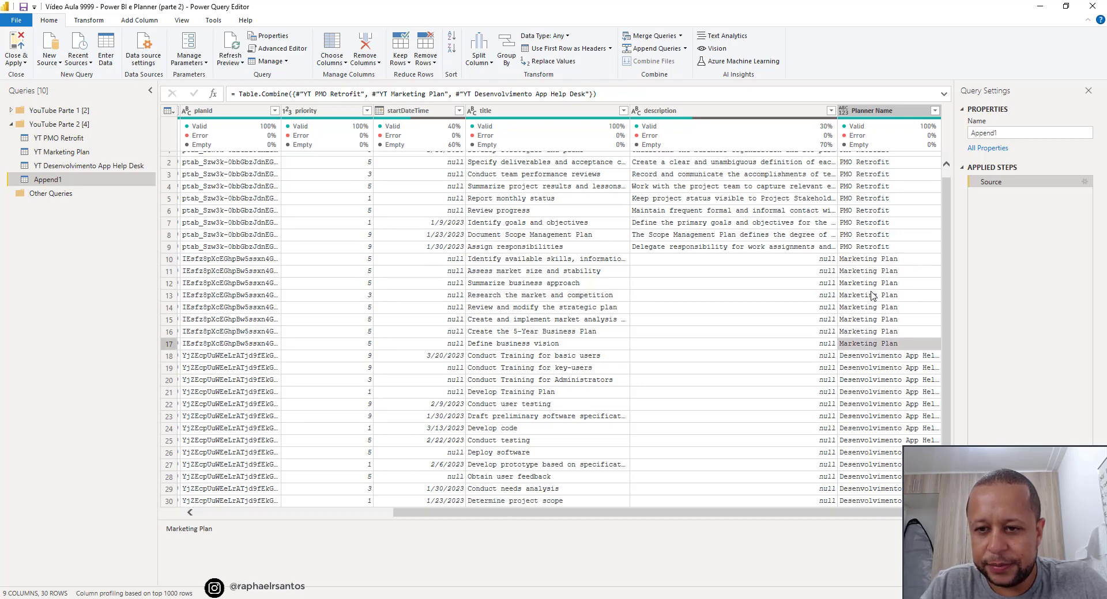
click(877, 358)
key(Down)
key(Down)
key(Down)
key(Down)
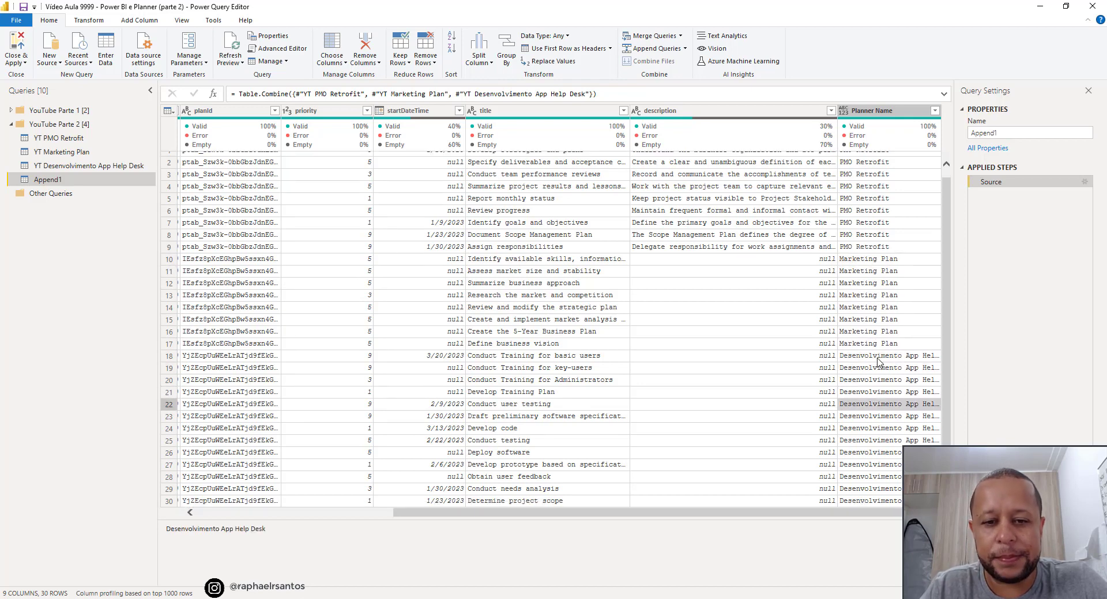
Step: Rename the appended query as YT Consolidado
click(314, 514)
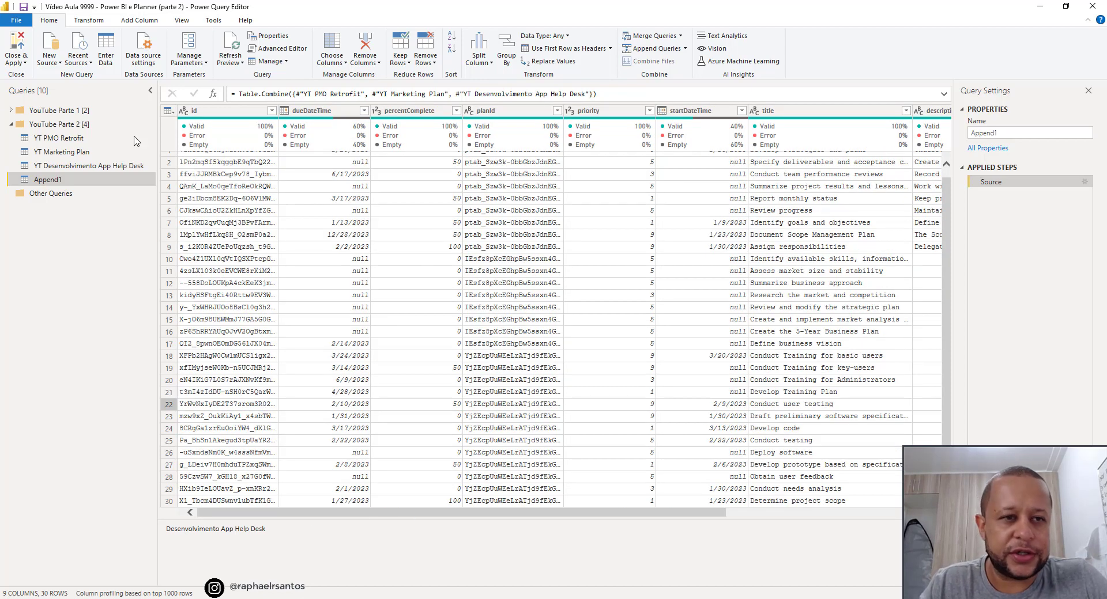
double_click(48, 180)
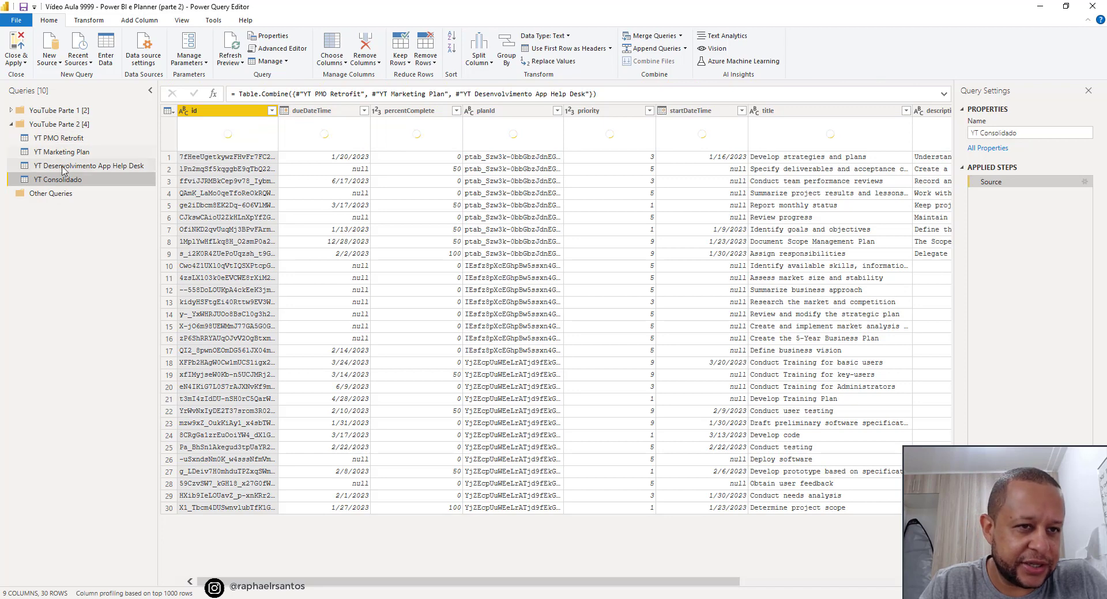
Step: Review the individual plan queries in the YouTube Parte 2 group and compare them with YT Consolidado
click(63, 138)
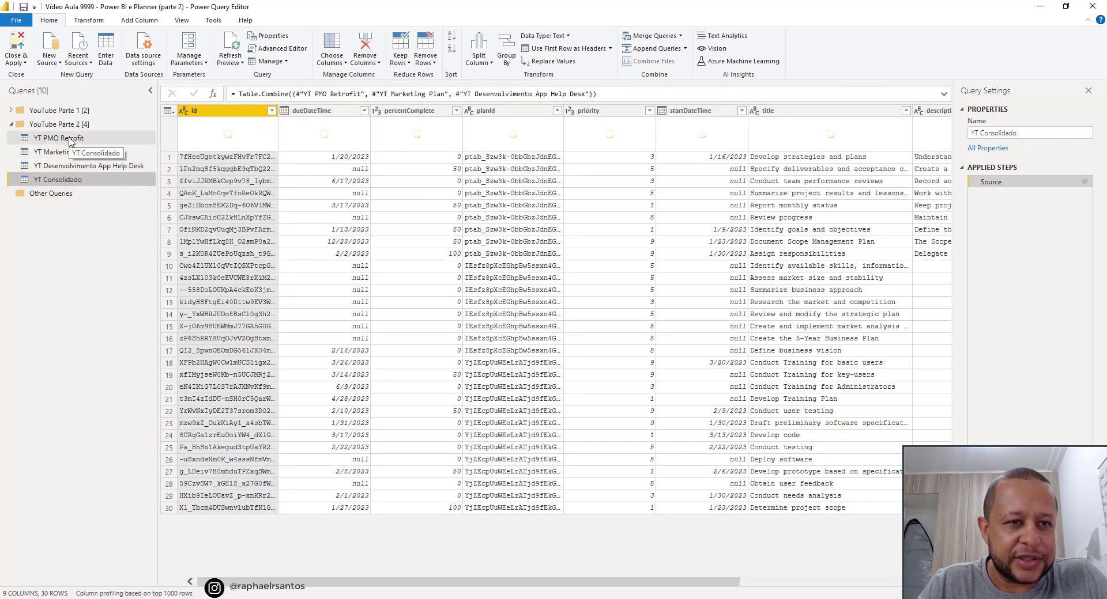
click(69, 152)
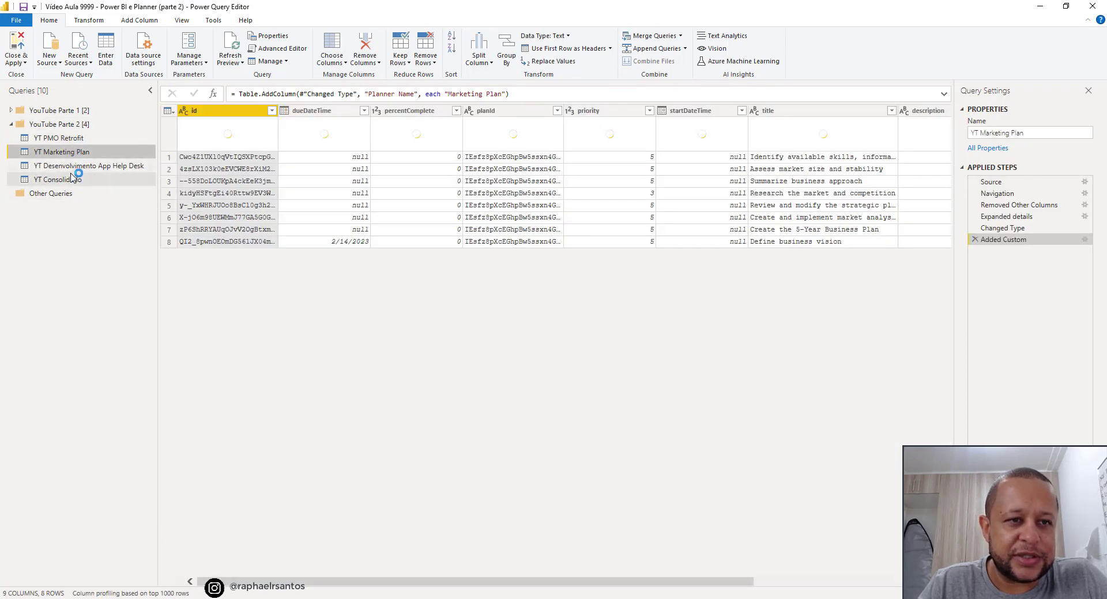
click(75, 167)
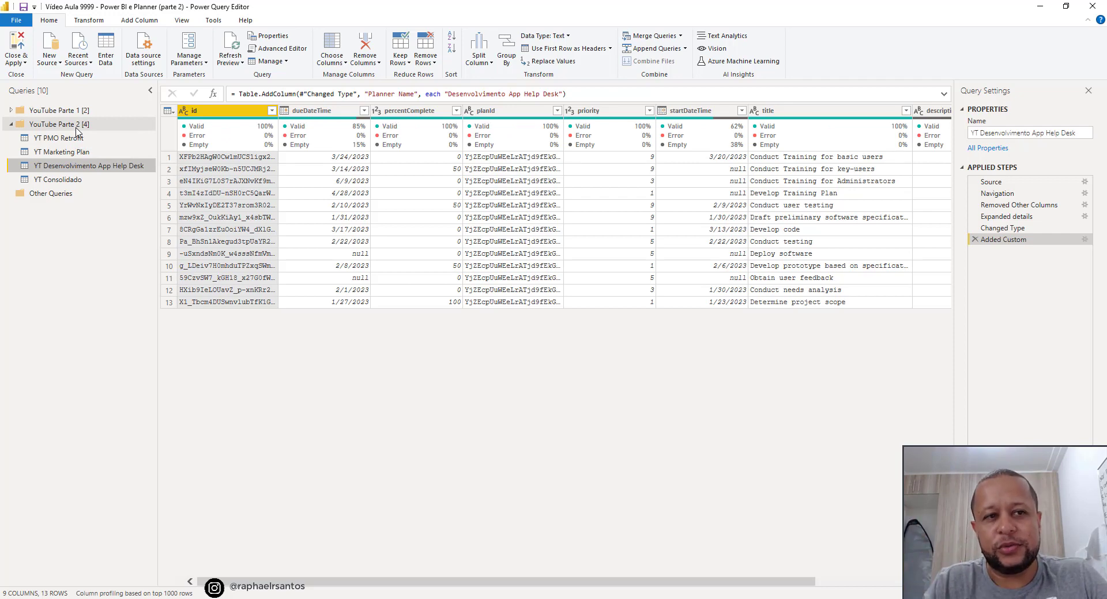
click(62, 180)
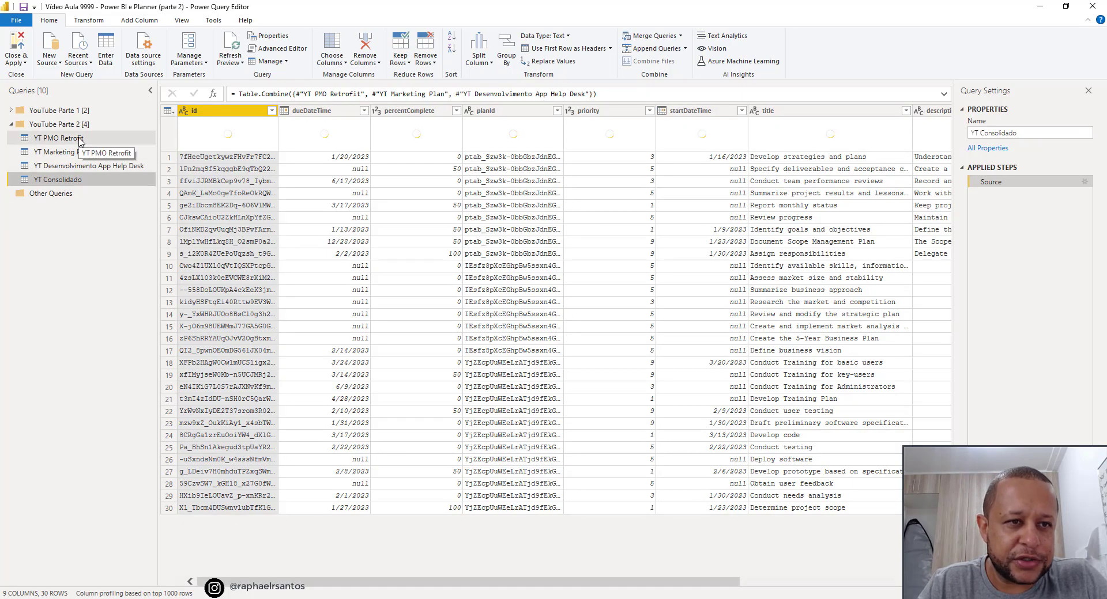
Step: Disable load for the YT PMO Retrofit query and accept its removal from the report
click(52, 139)
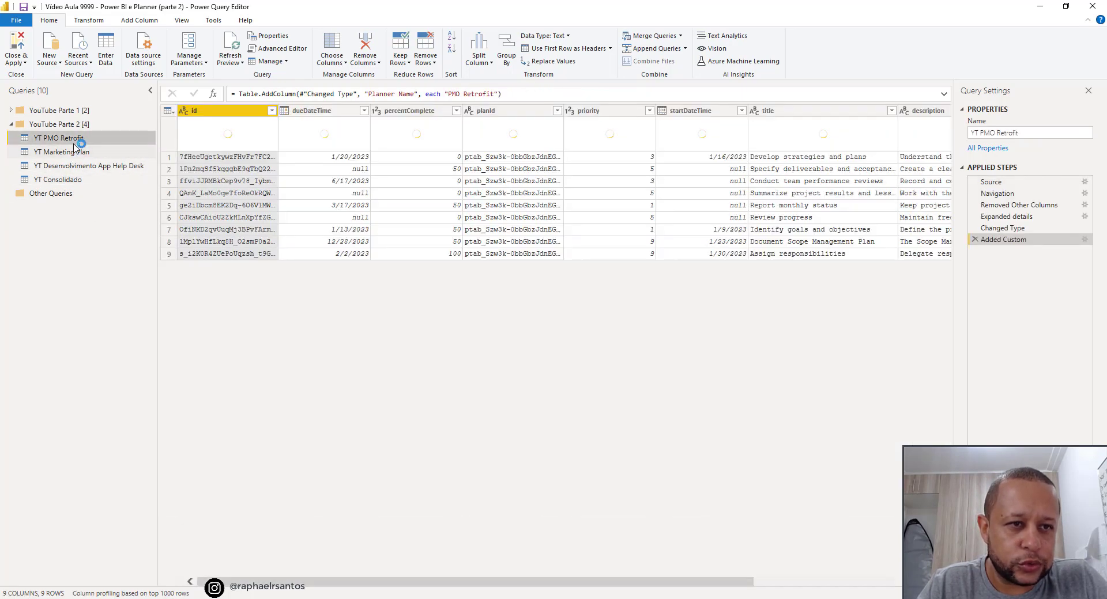
right_click(75, 139)
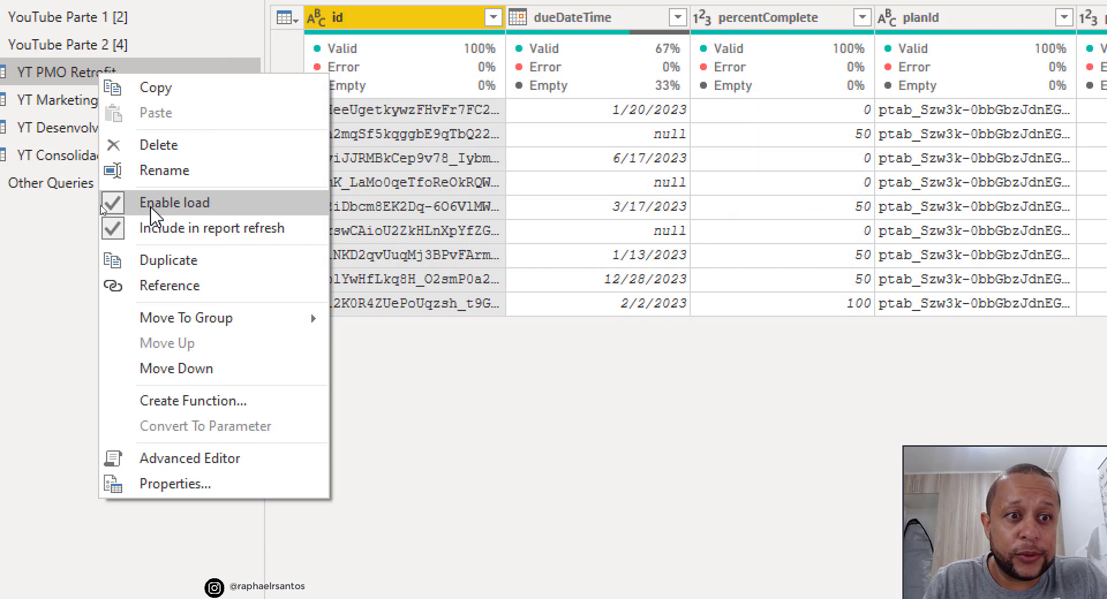
click(151, 210)
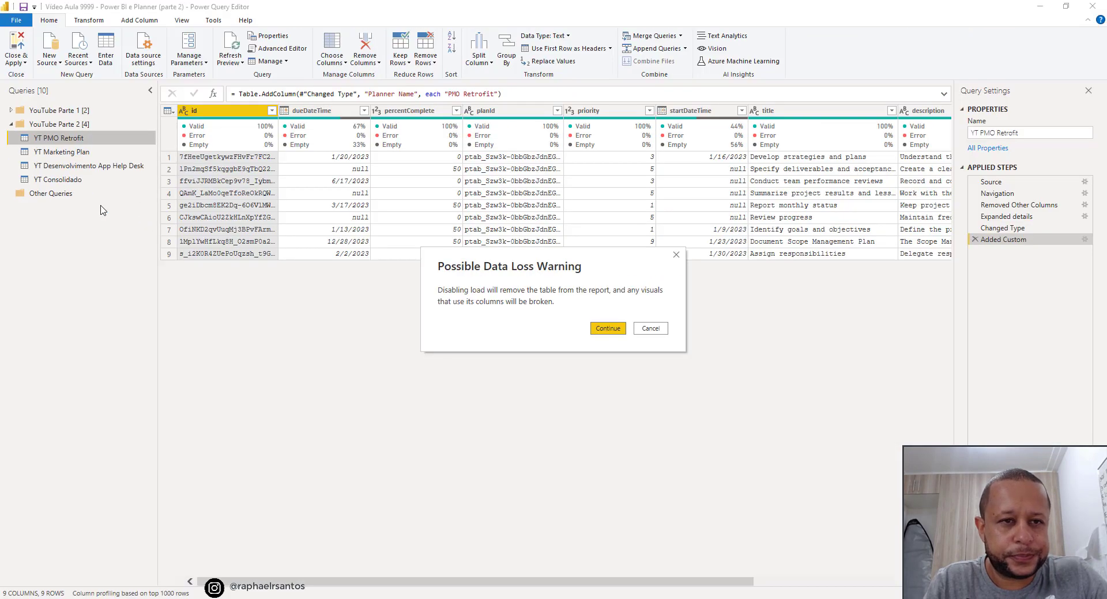
click(607, 328)
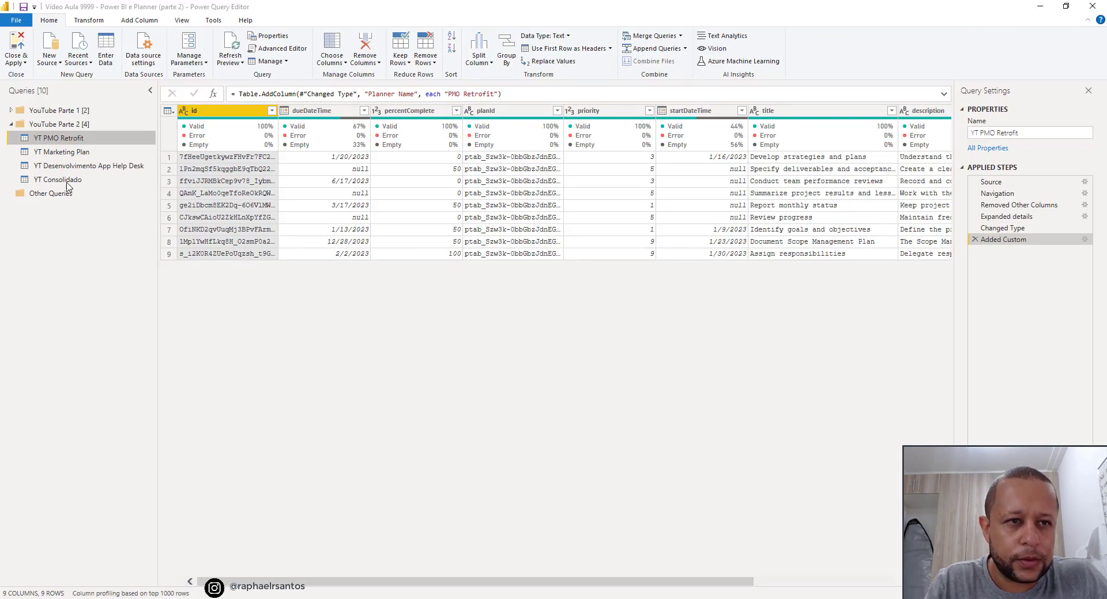
Step: Disable load for the YT Marketing Plan and YT Desenvolvimento App Help Desk queries, leaving YT Consolidado selected
click(68, 152)
right_click(73, 153)
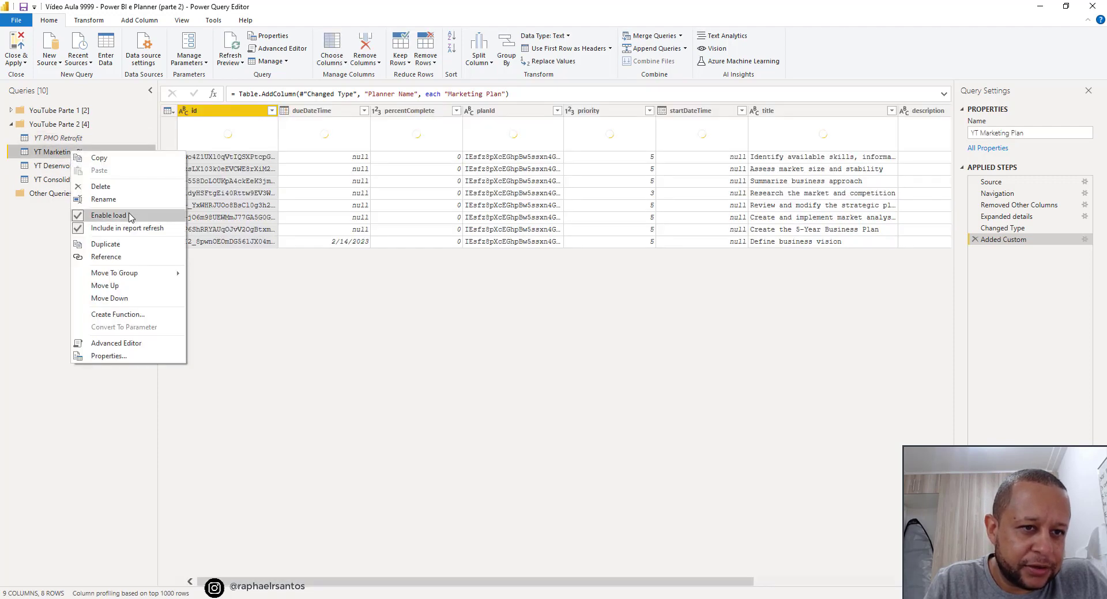
click(109, 215)
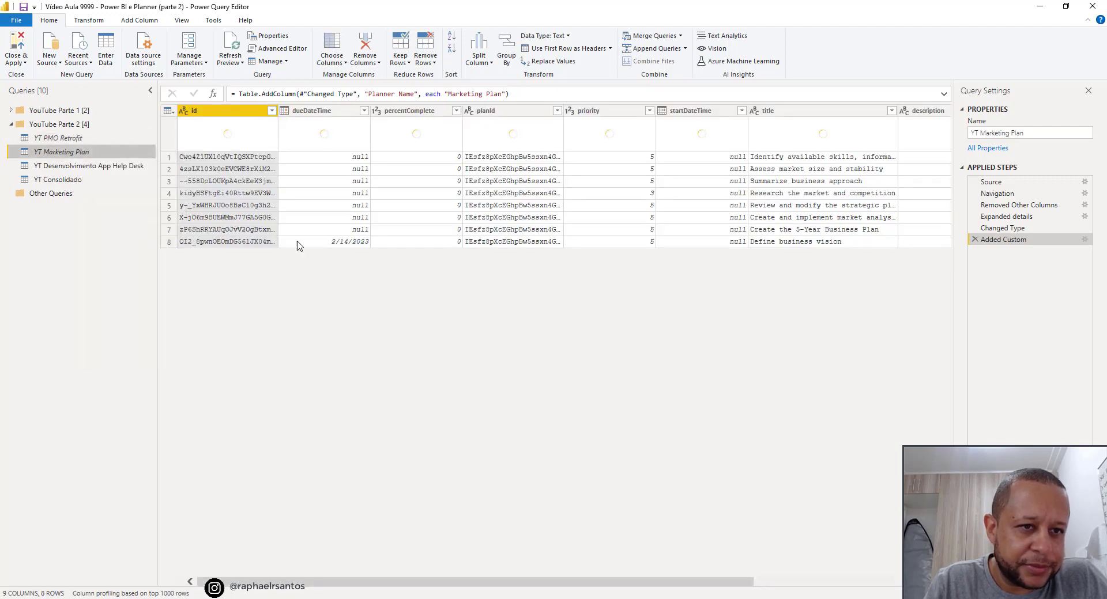
click(94, 167)
right_click(97, 166)
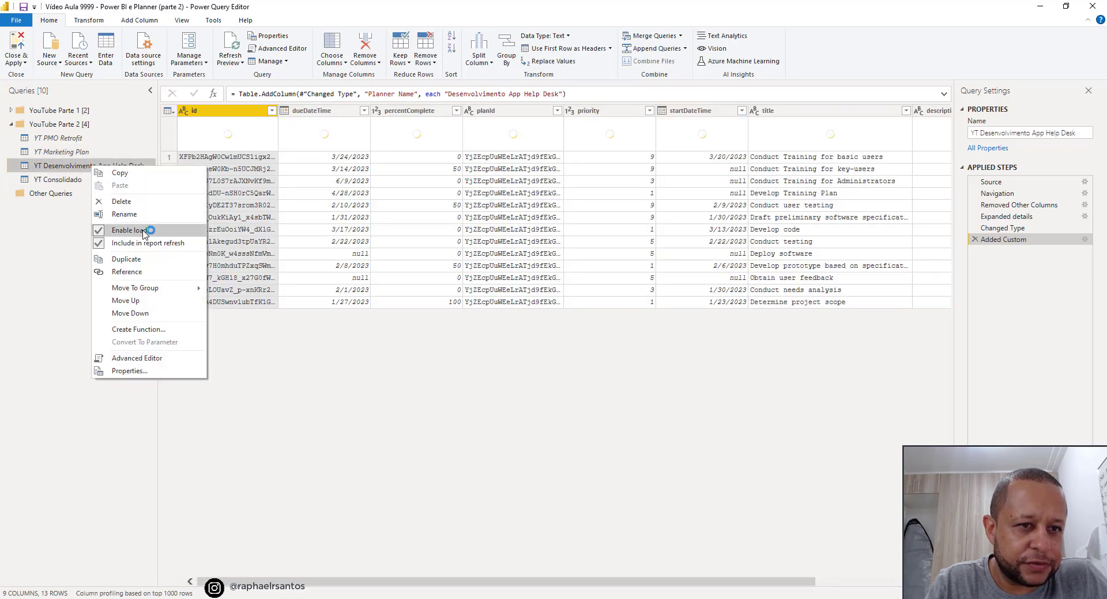
click(124, 230)
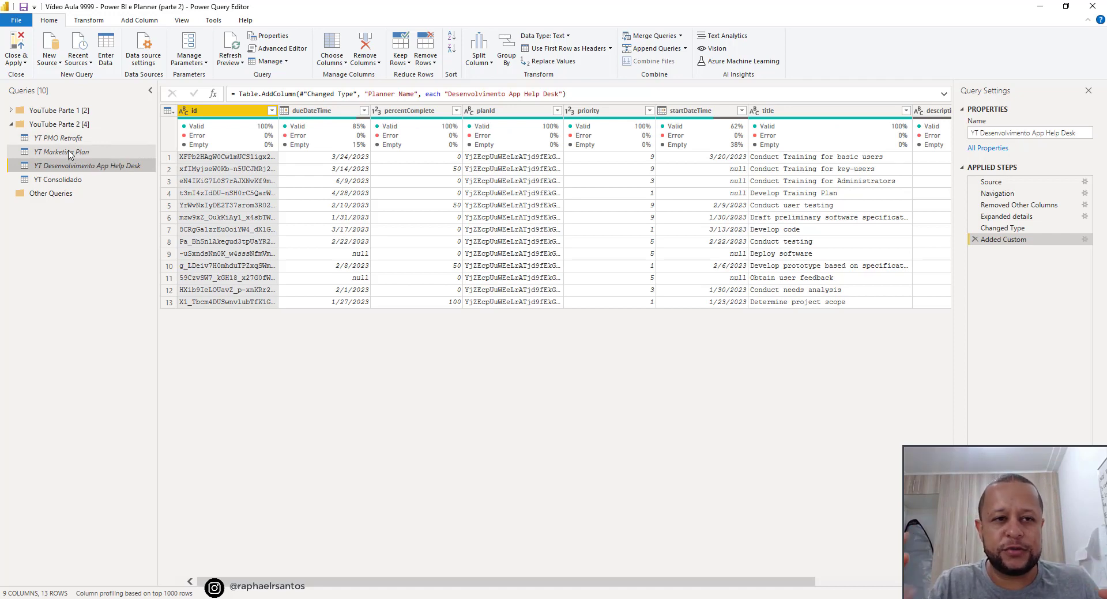
click(73, 179)
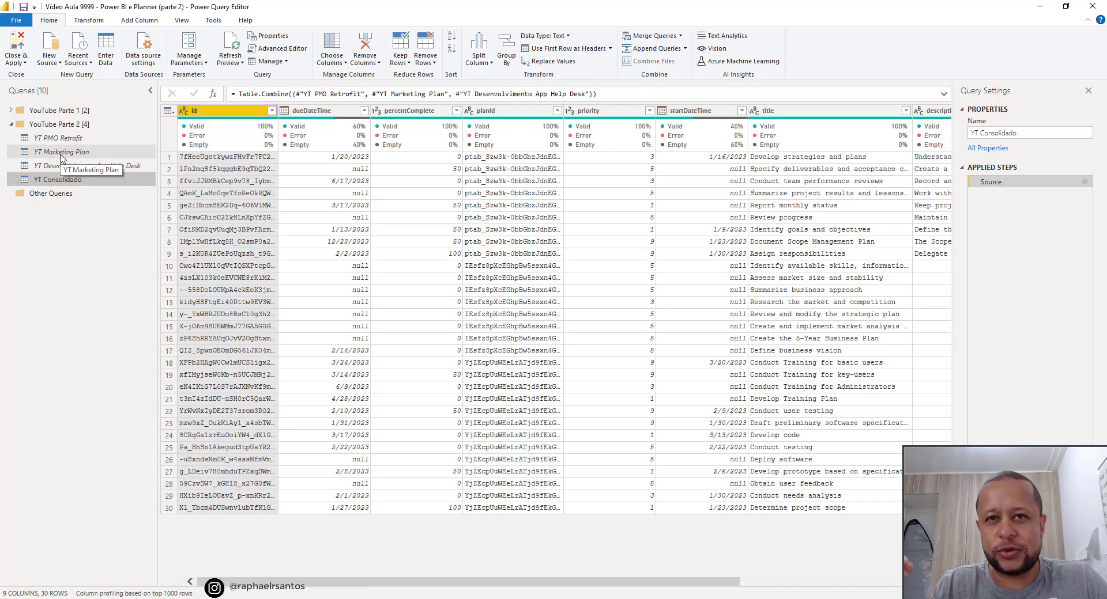
Step: Create a query group named YT Staging inside the YouTube Parte 2 group
double_click(65, 124)
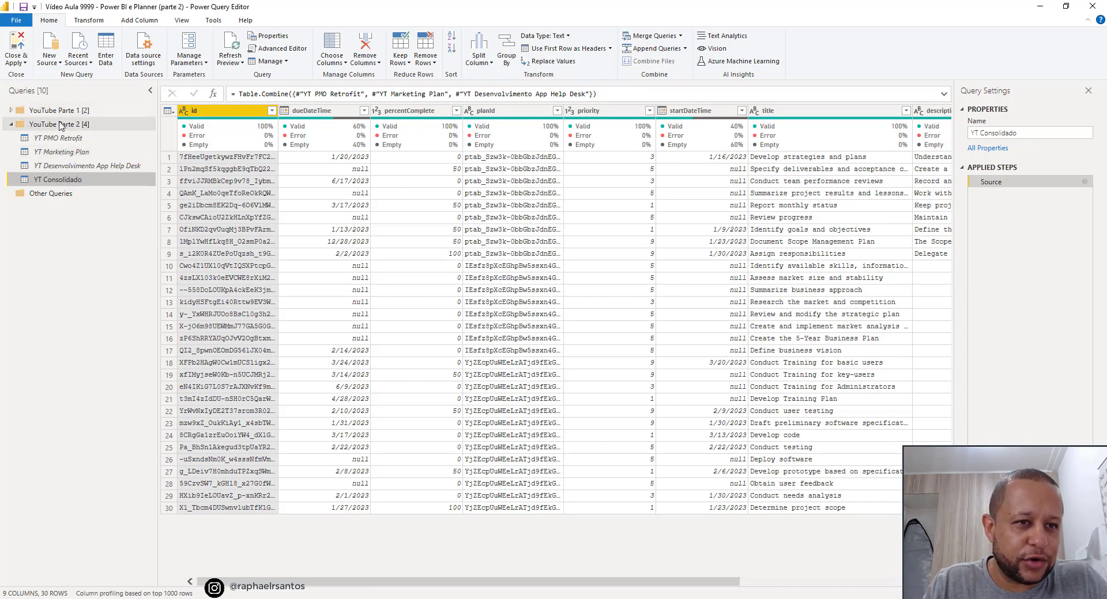
key(Escape)
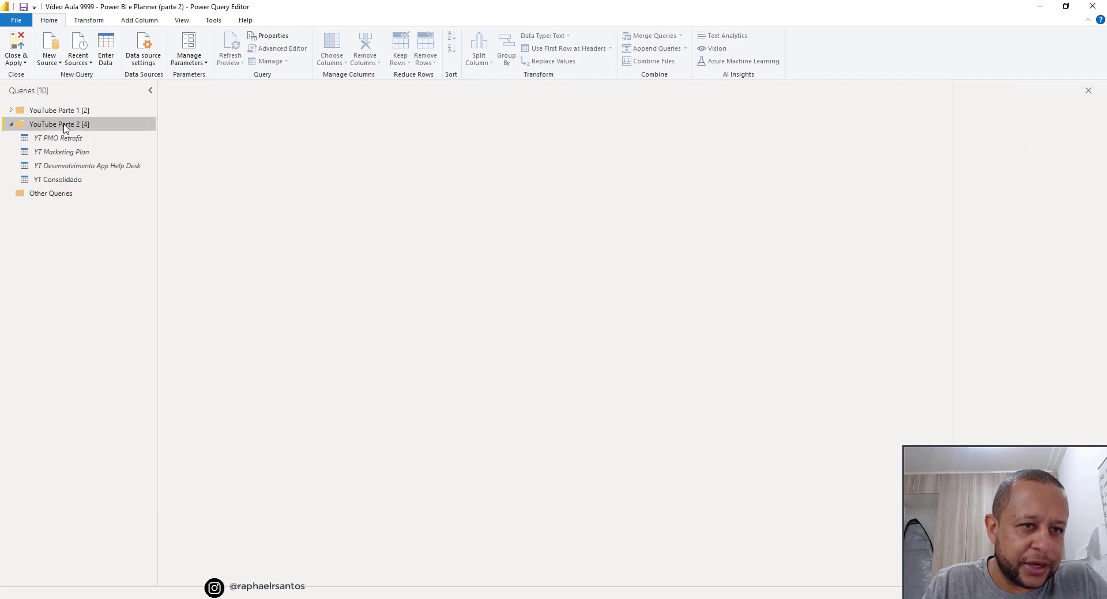
right_click(64, 125)
click(107, 193)
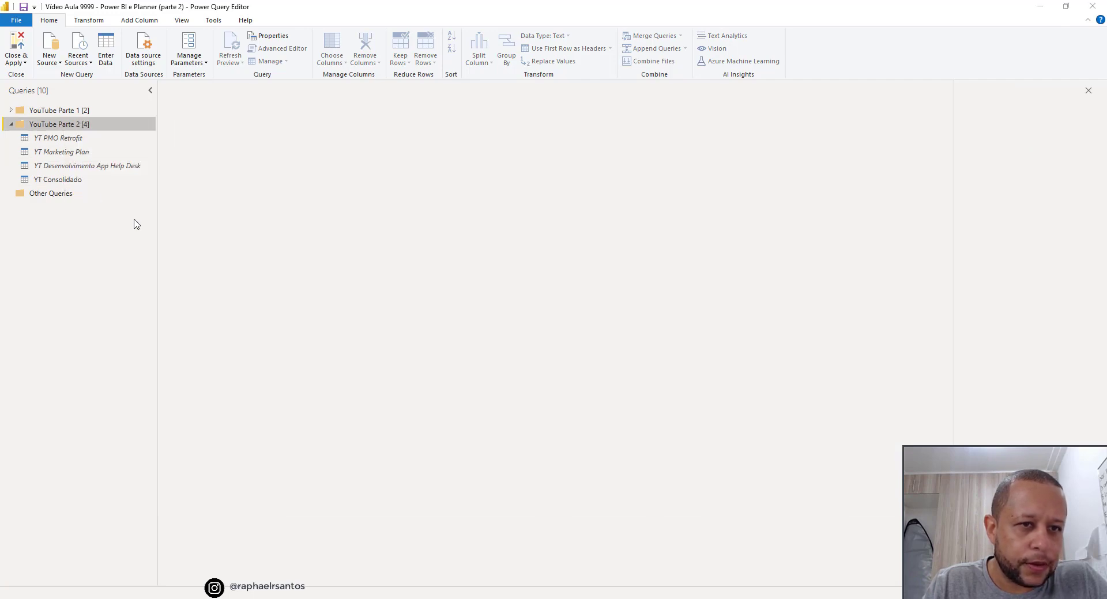
text(Stat)
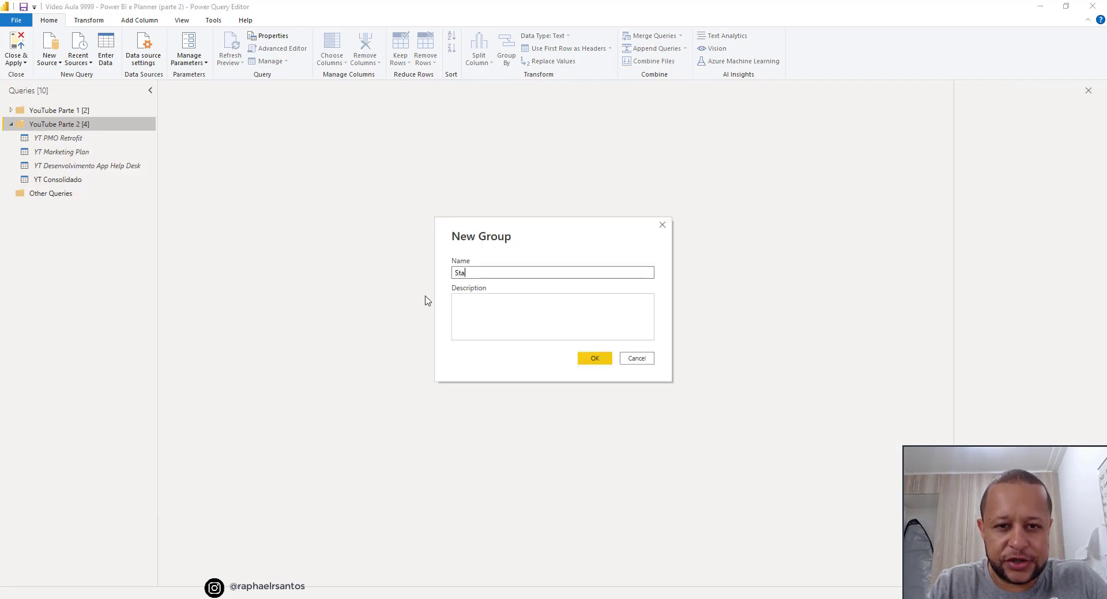
key(BackSpace)
key(BackSpace)
key(BackSpace)
key(BackSpace)
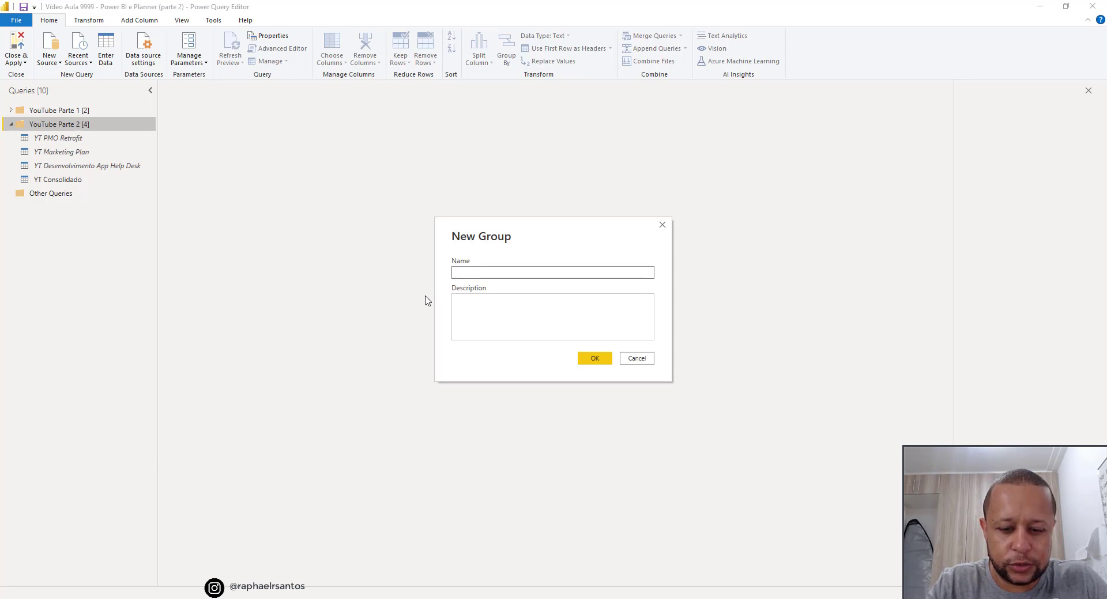
text(YT Sta)
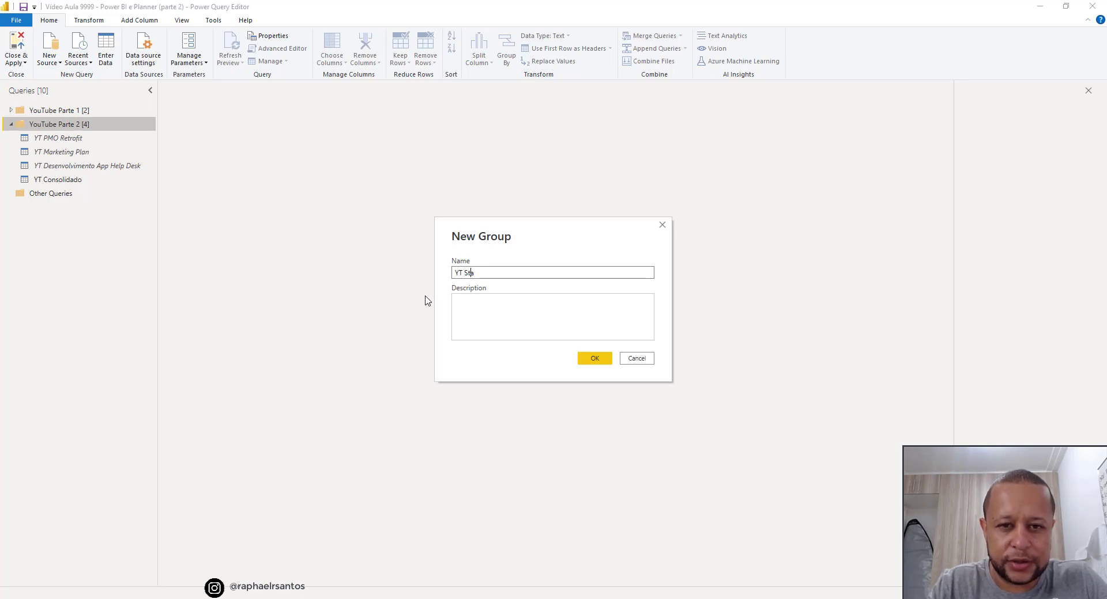
text(gning)
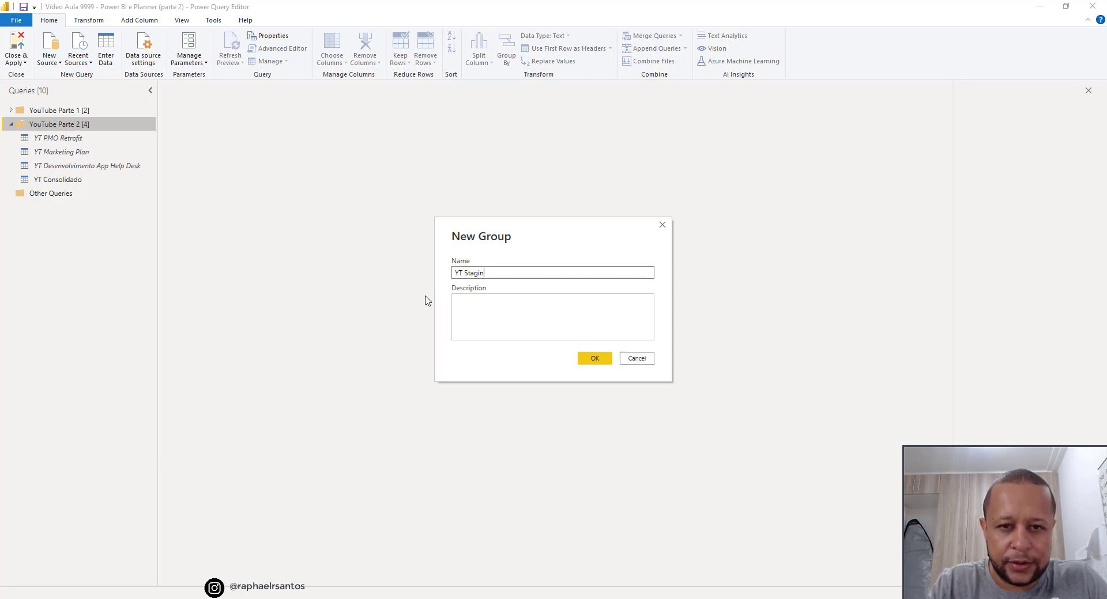
key(Return)
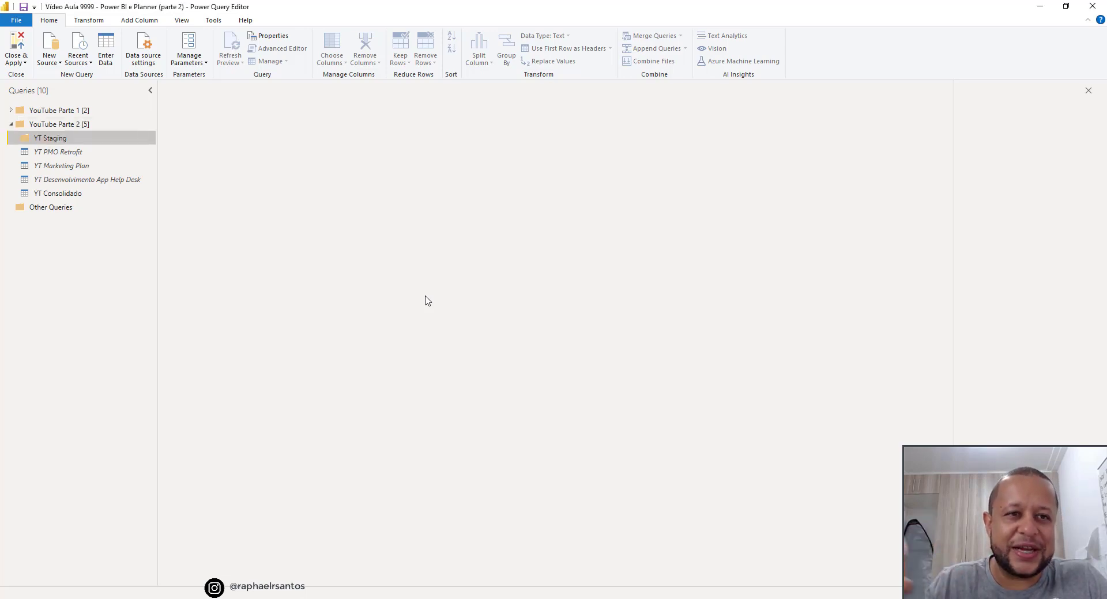
Step: Move the YT PMO Retrofit, YT Marketing Plan and YT Desenvolvimento App Help Desk queries together into the YT Staging group
click(95, 152)
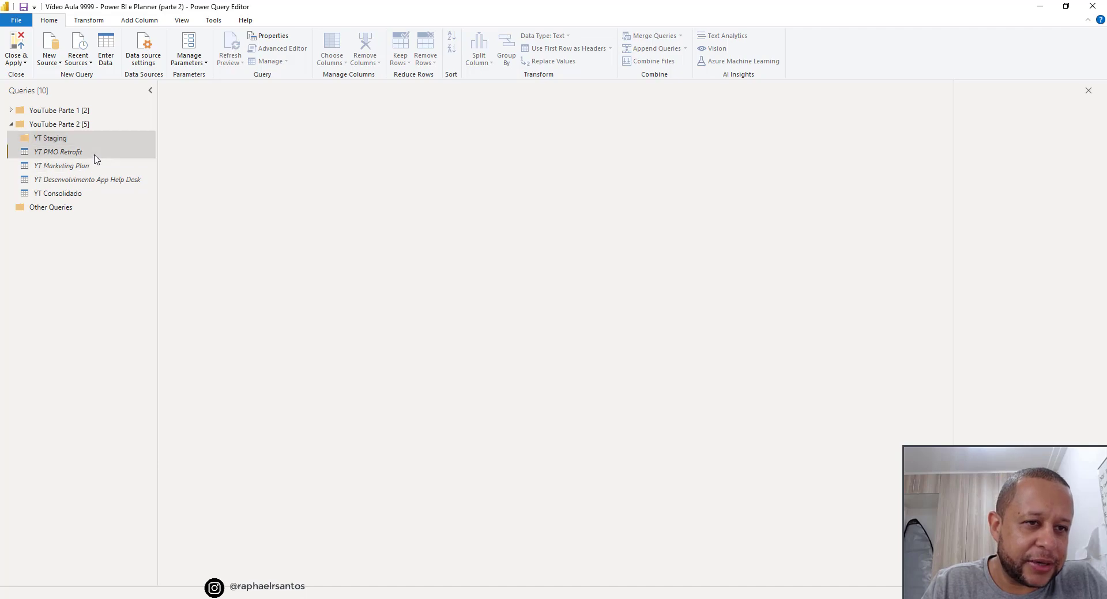
key(shift+Down)
key(shift+Down)
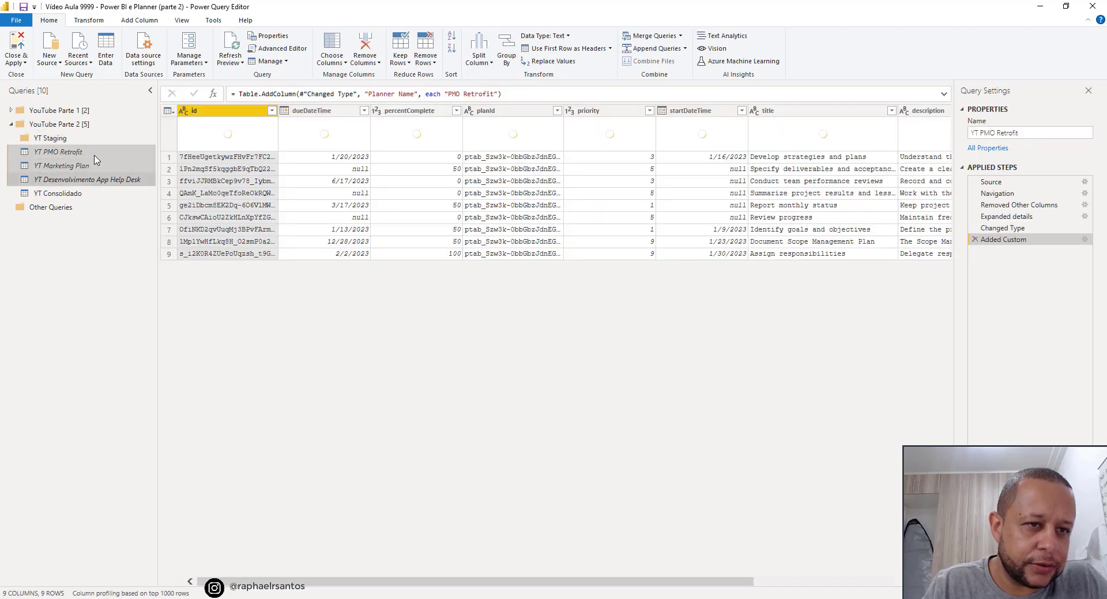
drag(96, 160, 61, 143)
click(95, 131)
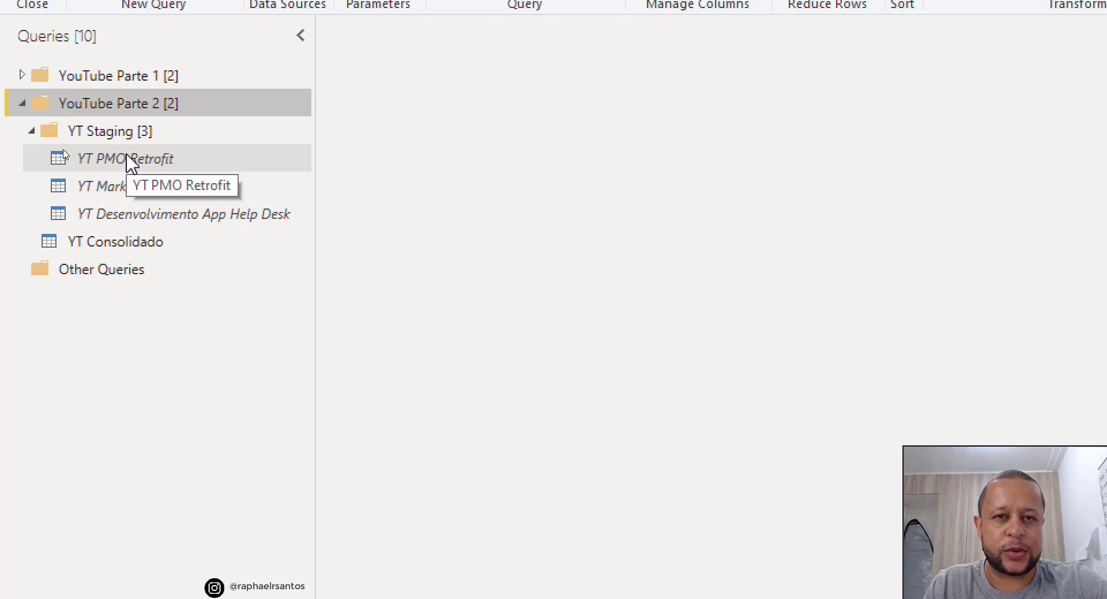
click(124, 241)
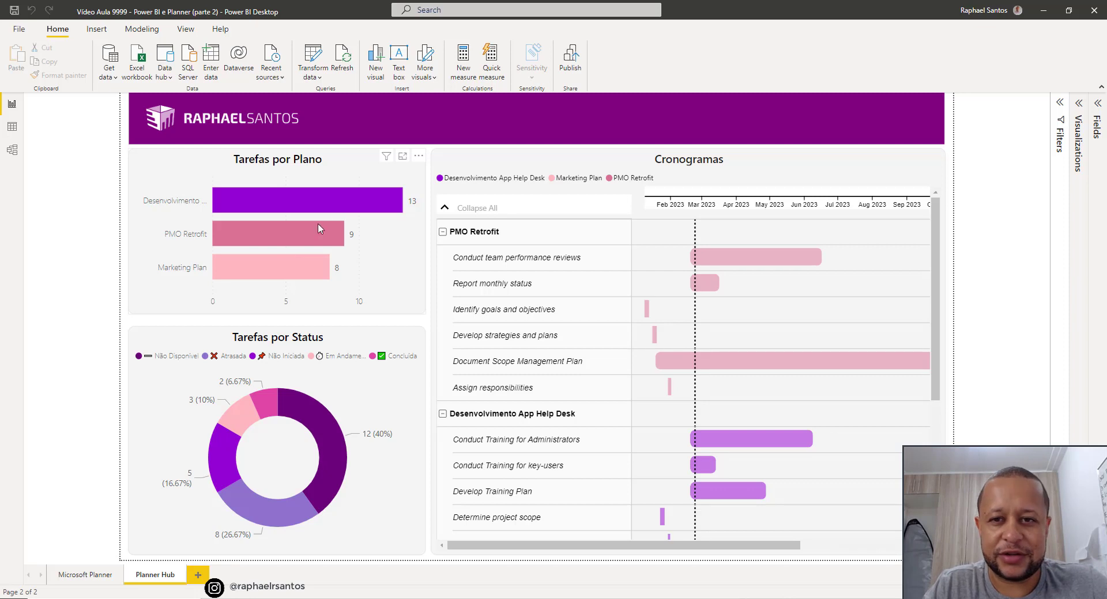
Step: Review the loaded tables and the YT Consolidado fields in the report's widened field list, collapsing the table when finished
click(1096, 104)
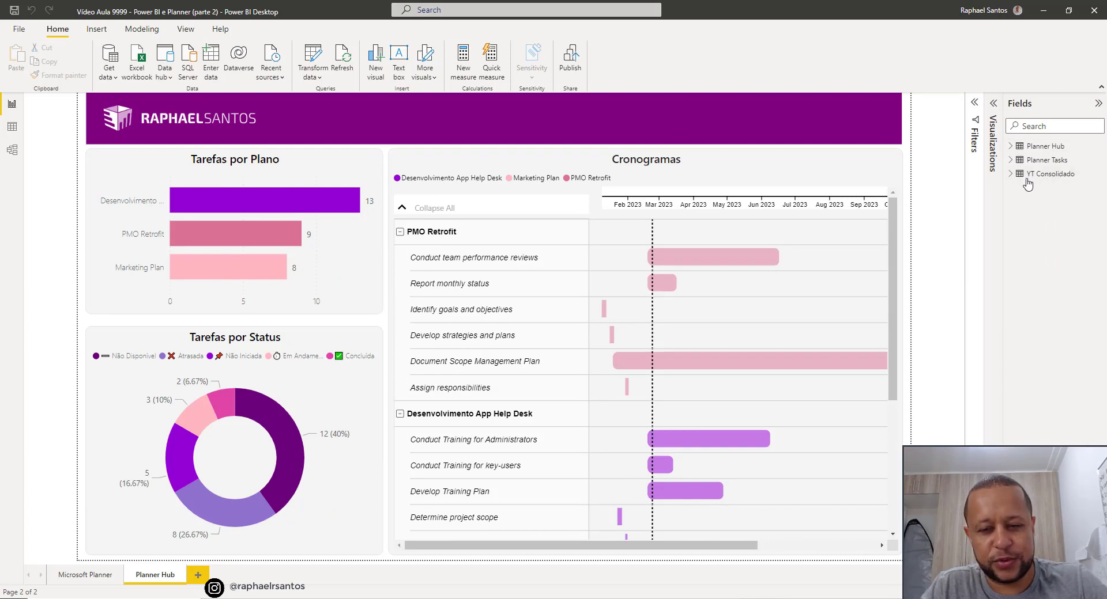
click(1009, 176)
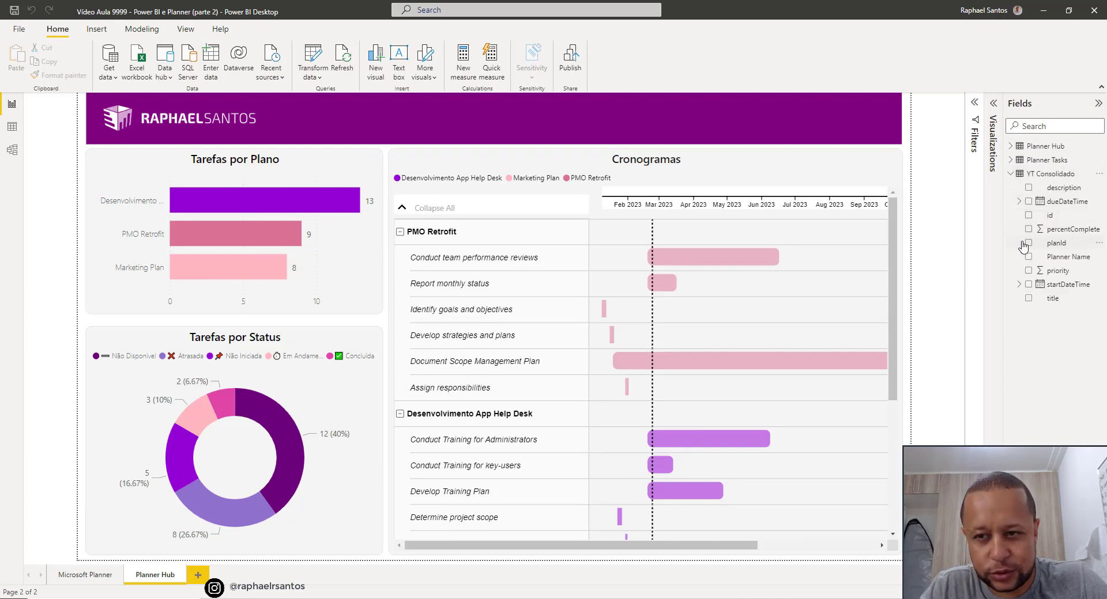
drag(1005, 264, 974, 271)
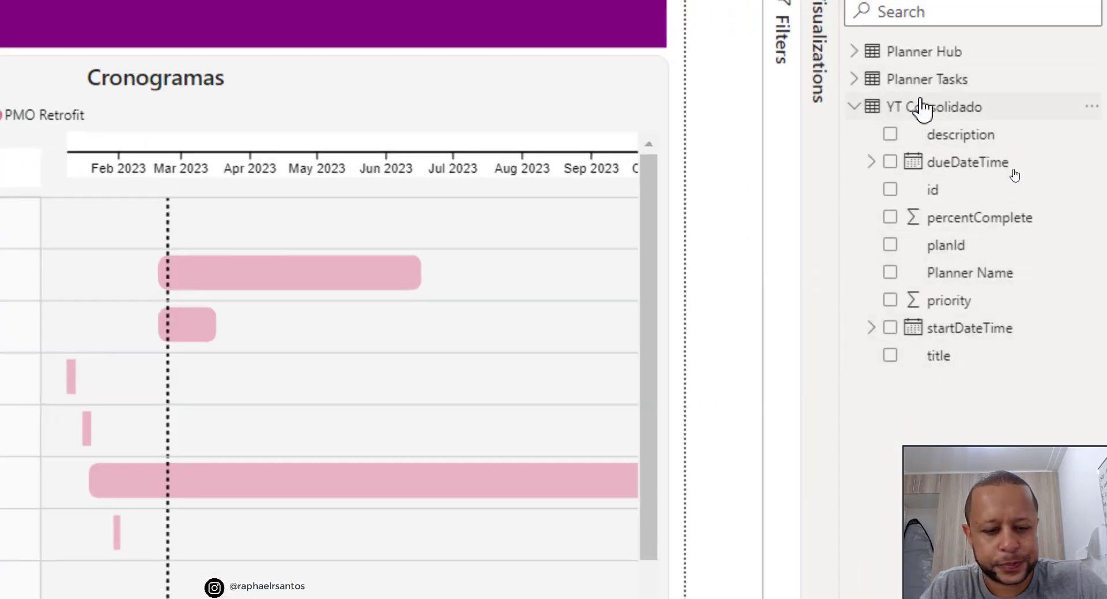
mouse_move(923, 107)
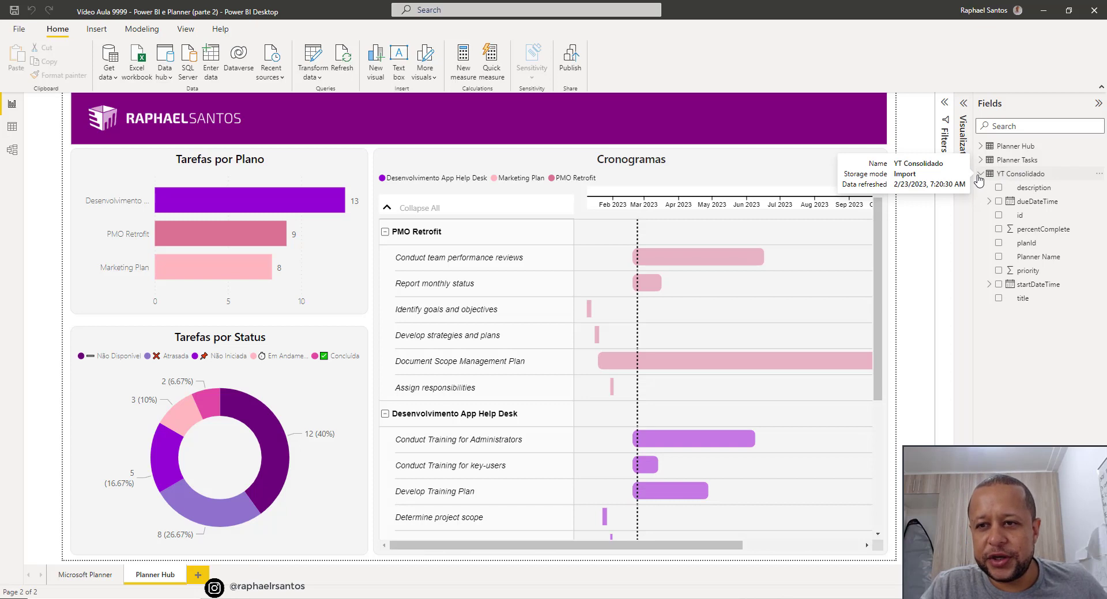
click(853, 107)
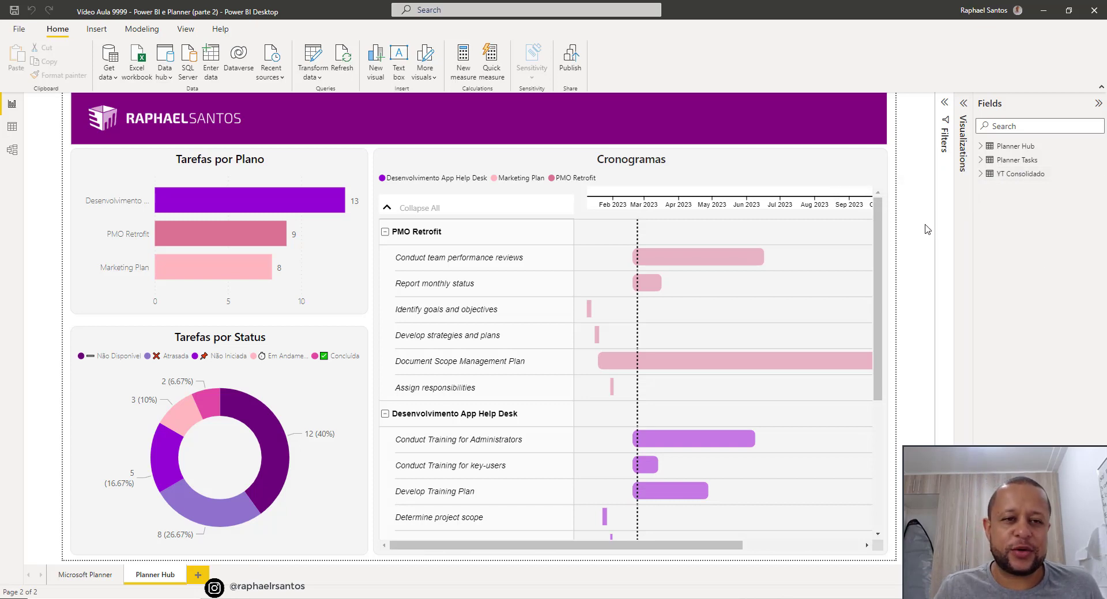